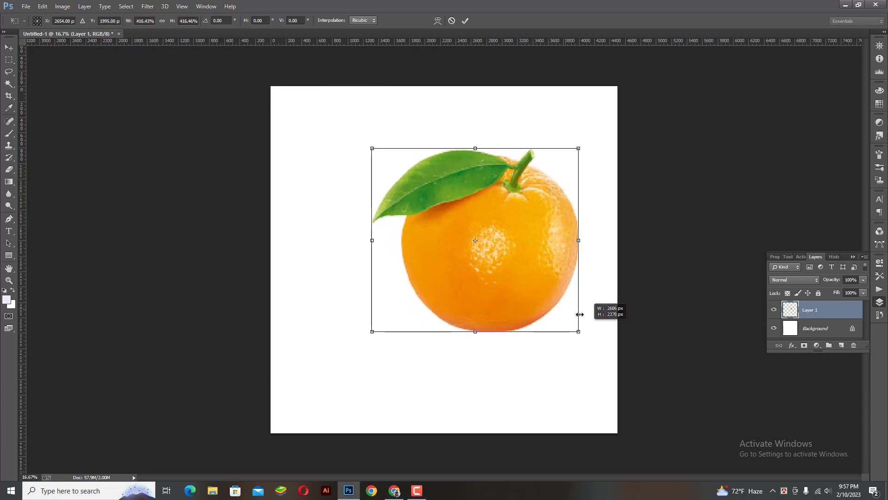
Scale the orange and its leaf up to about 443% and move it toward the canvas centre
drag(501, 267, 450, 283)
drag(533, 159, 535, 154)
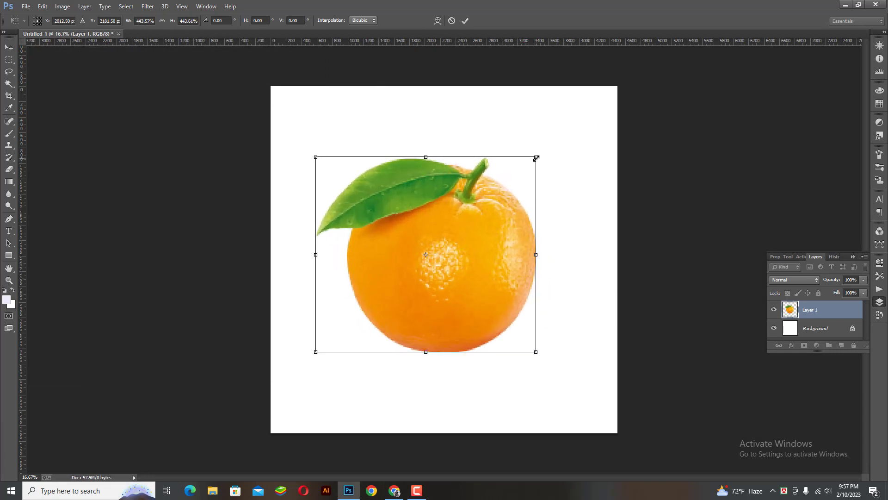
key(Return)
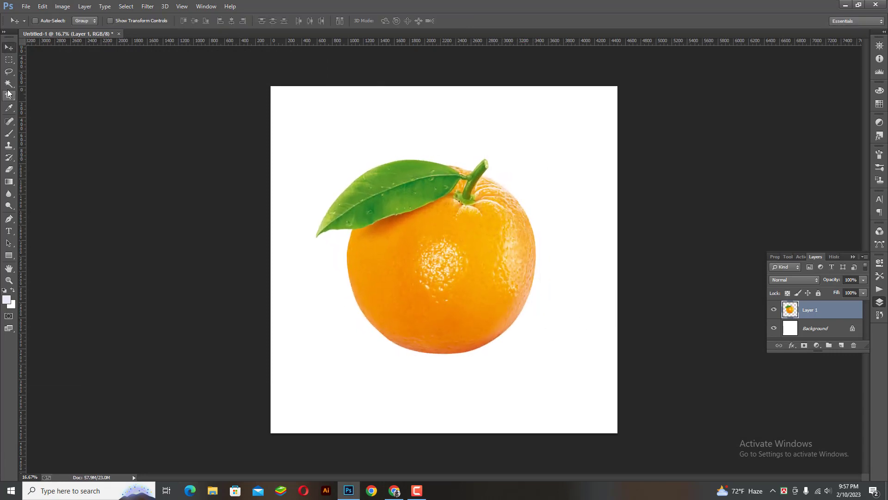
Outline the lower orange below a slanted cut line with the Pen and make it a selection
click(8, 60)
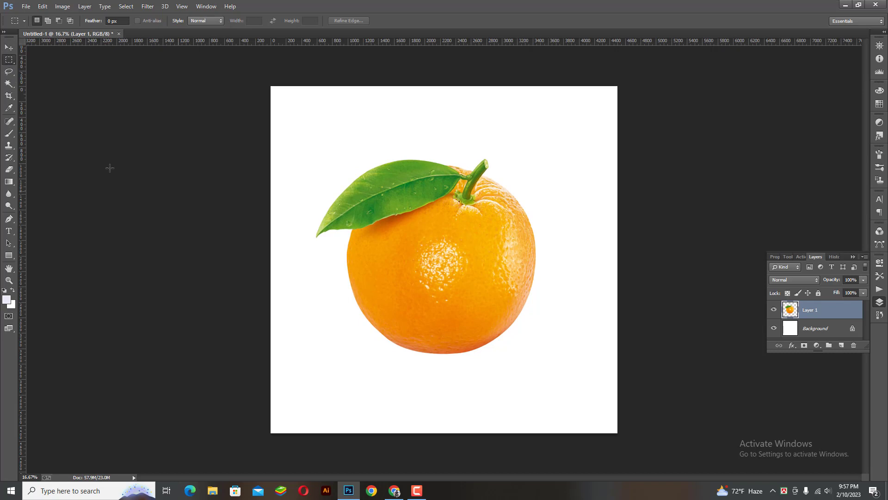
click(8, 71)
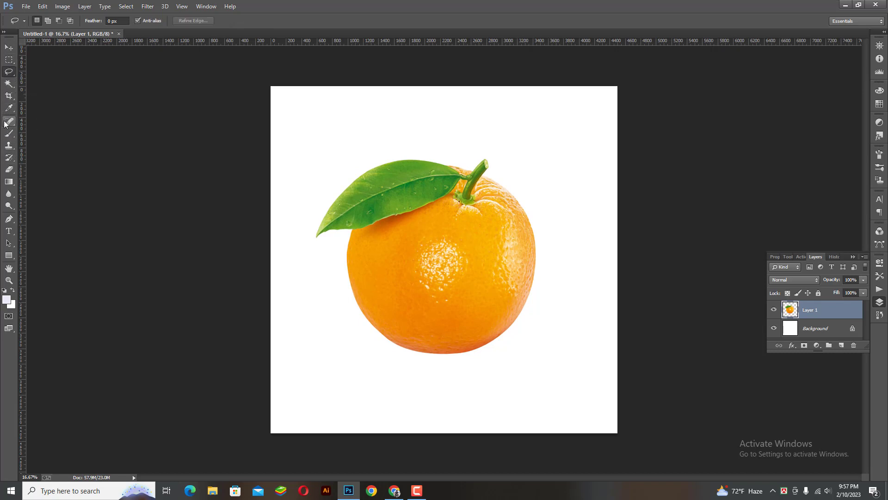
click(9, 219)
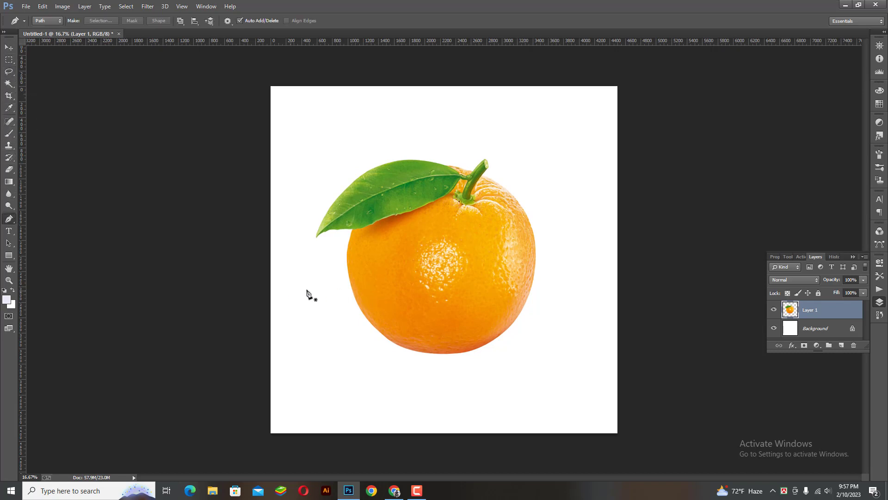
click(564, 264)
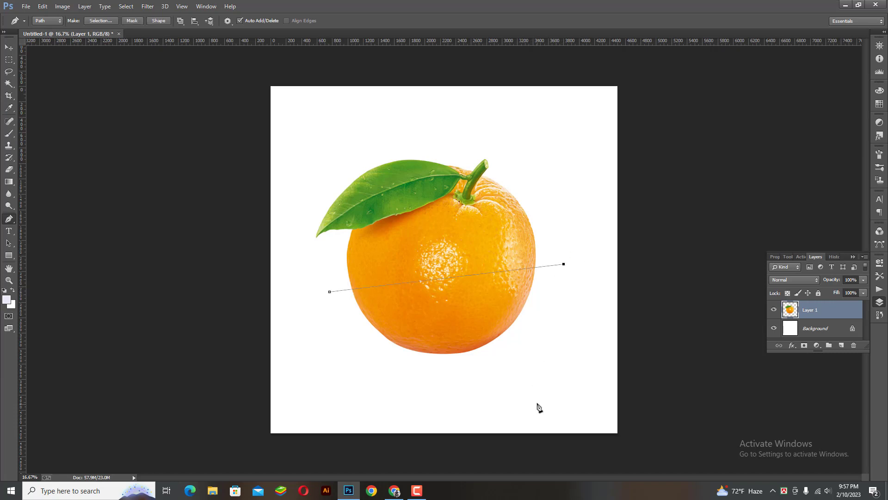
click(563, 403)
click(329, 402)
key(ctrl+Return)
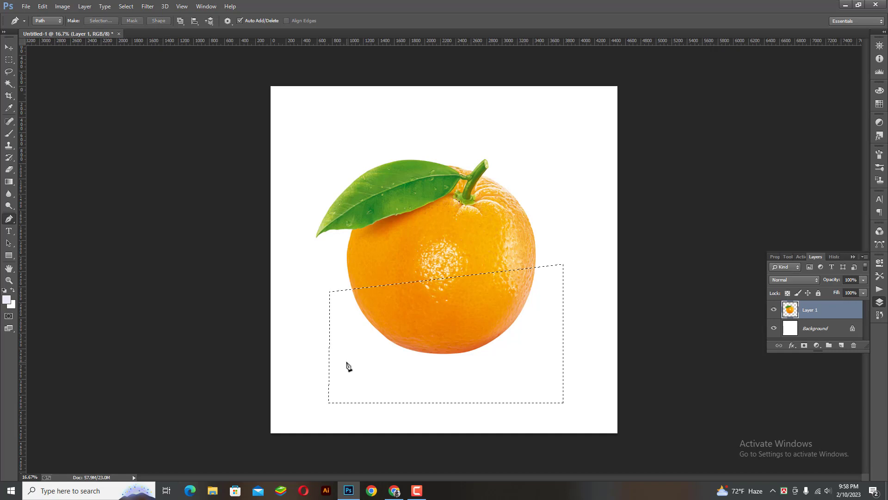
Cut the lower part onto its own layer, Layer 2, and move it down to open a gap
click(9, 48)
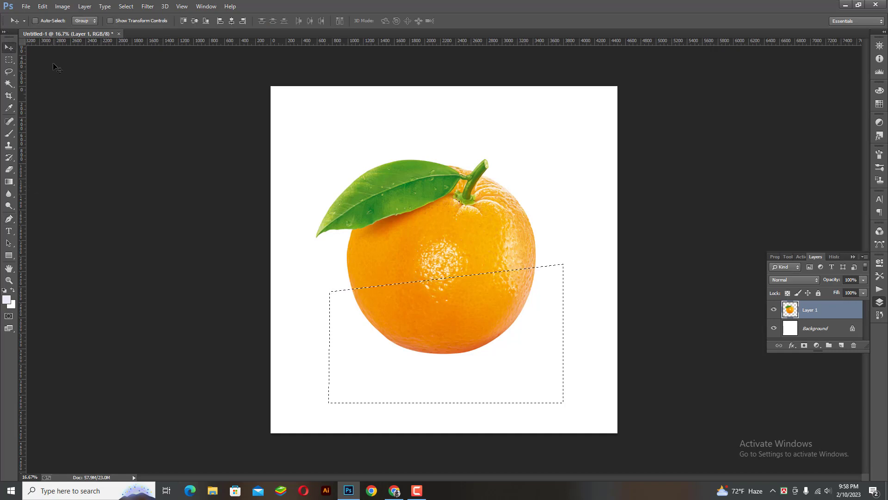
key(ctrl+j)
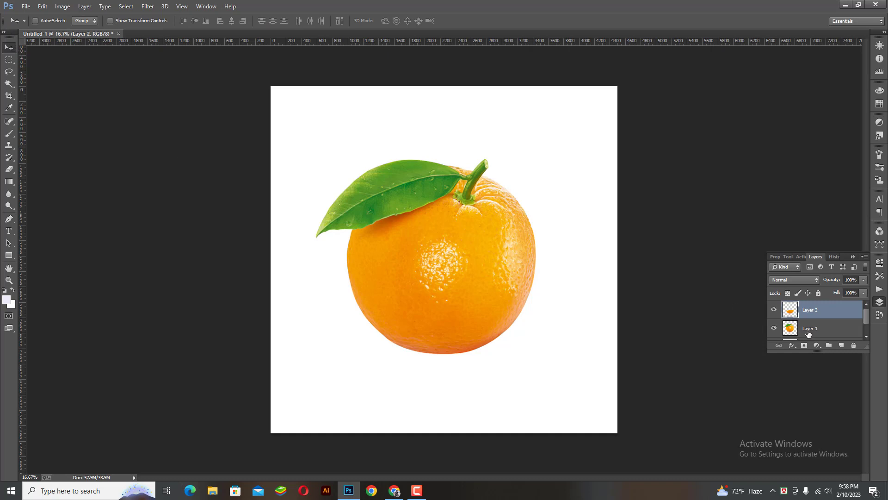
key(ctrl+z)
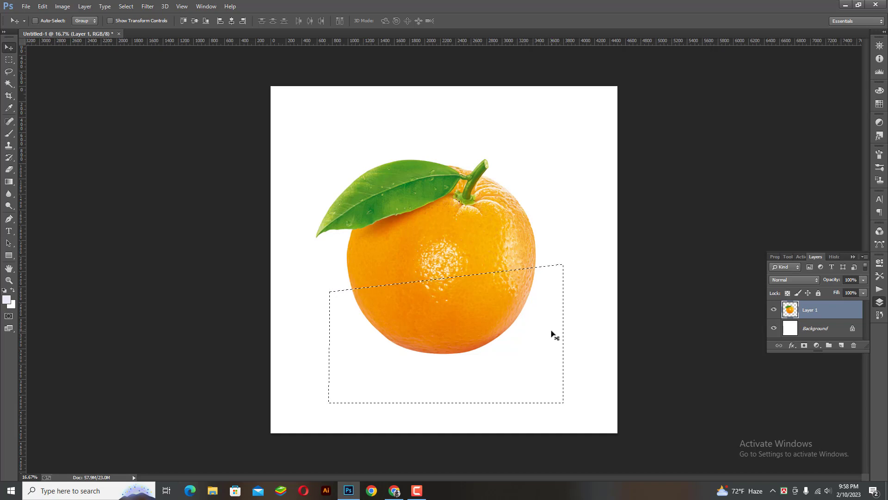
key(ctrl+x)
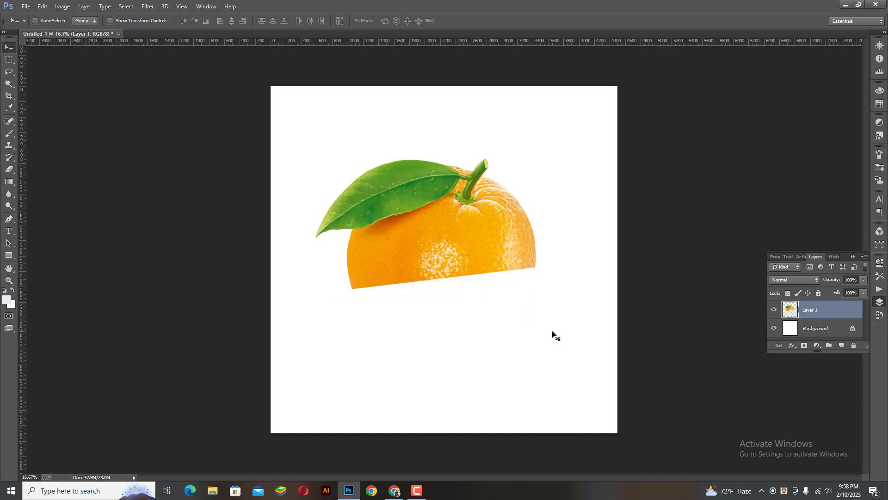
key(ctrl+v)
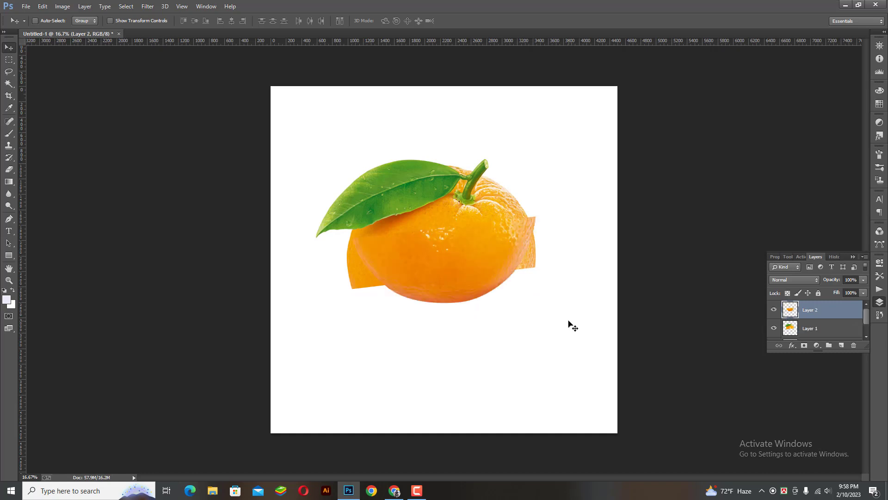
drag(432, 286, 439, 350)
Open the orange slice image, drag it into Untitled-1, and close its separate document
key(ctrl+o)
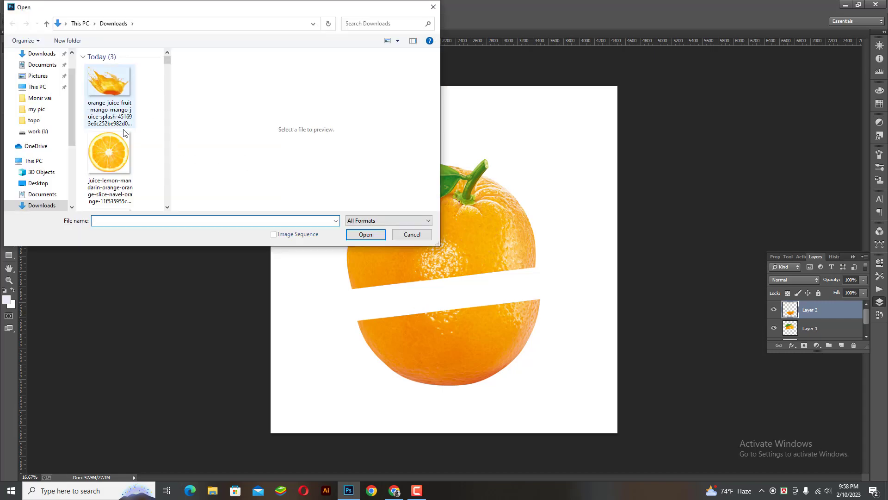
double_click(121, 147)
drag(153, 163, 526, 278)
click(260, 43)
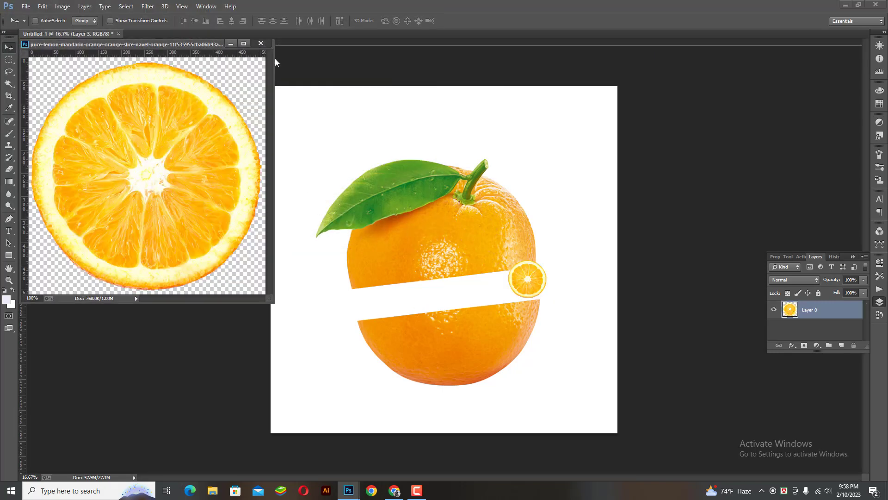
Enlarge the orange slice over the gap and move it down onto the lower half
key(ctrl+t)
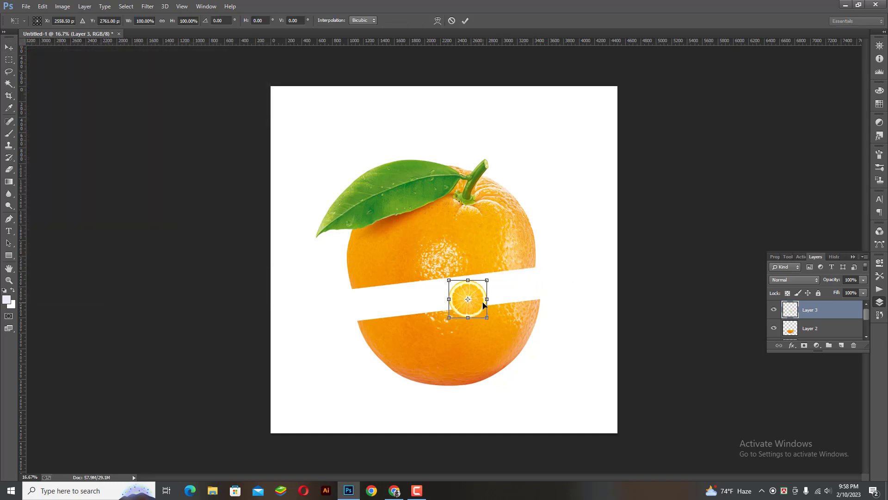
drag(492, 318, 523, 345)
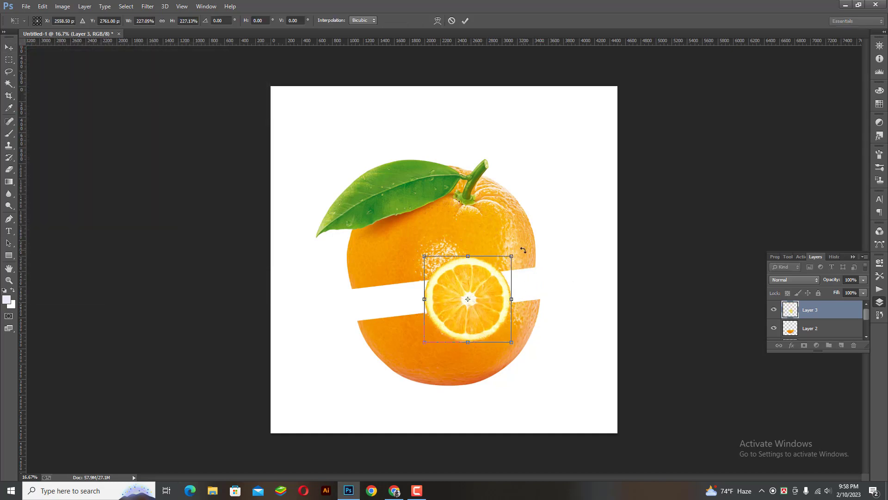
drag(524, 250, 494, 287)
key(ctrl+z)
key(Return)
ctrl+click(440, 295)
ctrl+click(440, 295)
Squash the slice flat and adjust its width to match the lower half's cut face
key(ctrl+t)
drag(471, 361, 487, 294)
drag(568, 258, 657, 221)
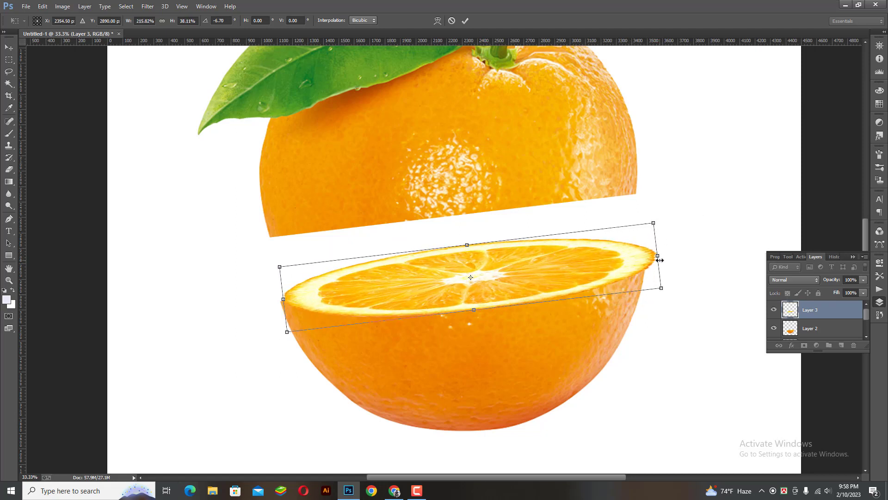
drag(660, 260, 648, 262)
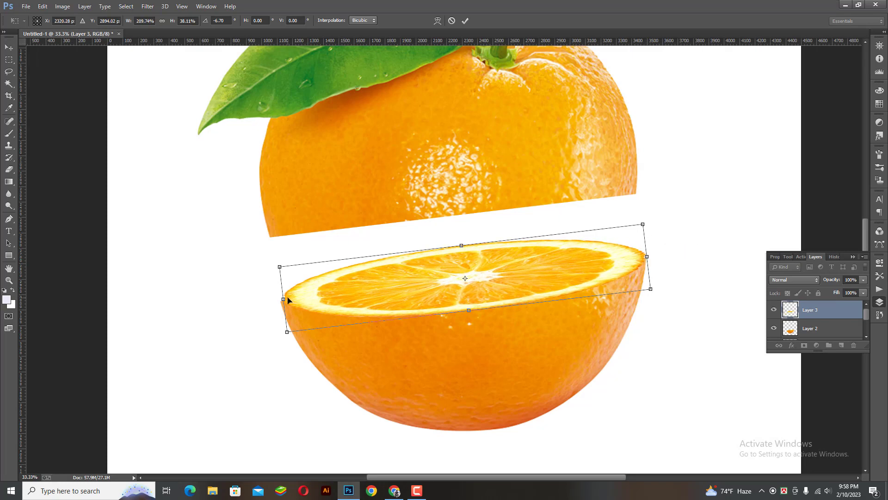
drag(283, 298, 288, 294)
key(Return)
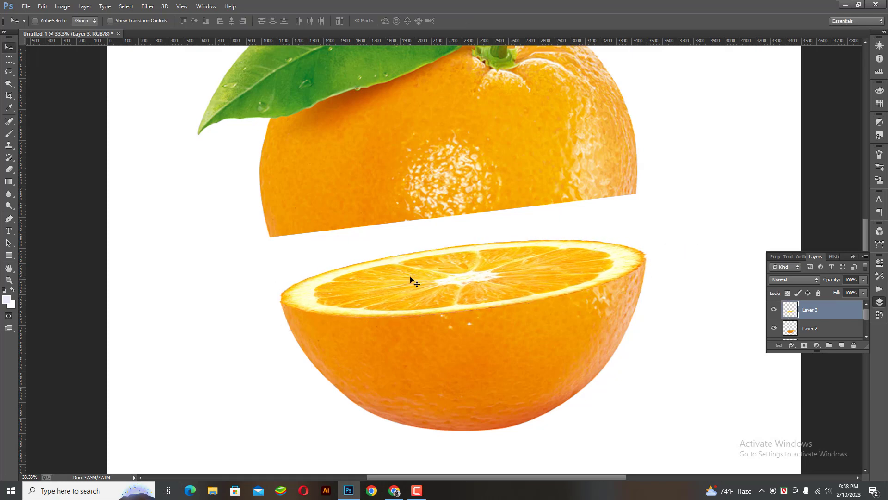
Erase the stray white edge at the Layer 3 slice's left tip with a 200-size eraser
scroll(458, 282, up, 1)
scroll(516, 274, up, 1)
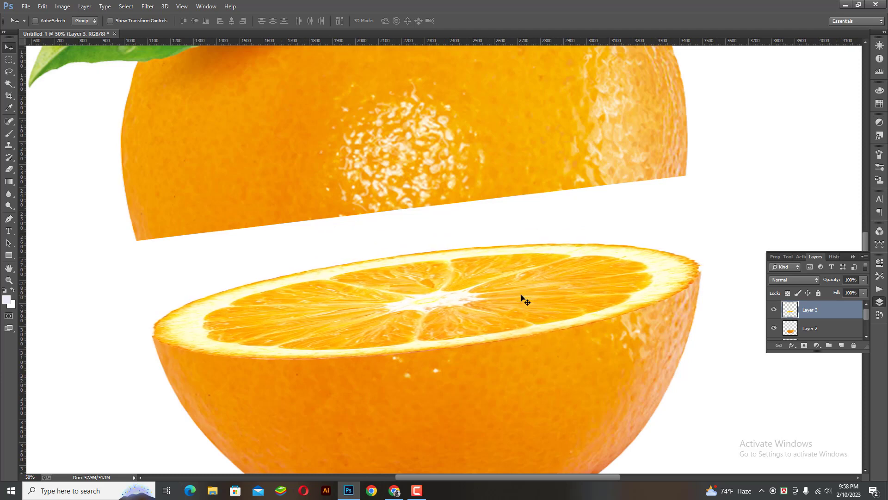
key(ctrl+t)
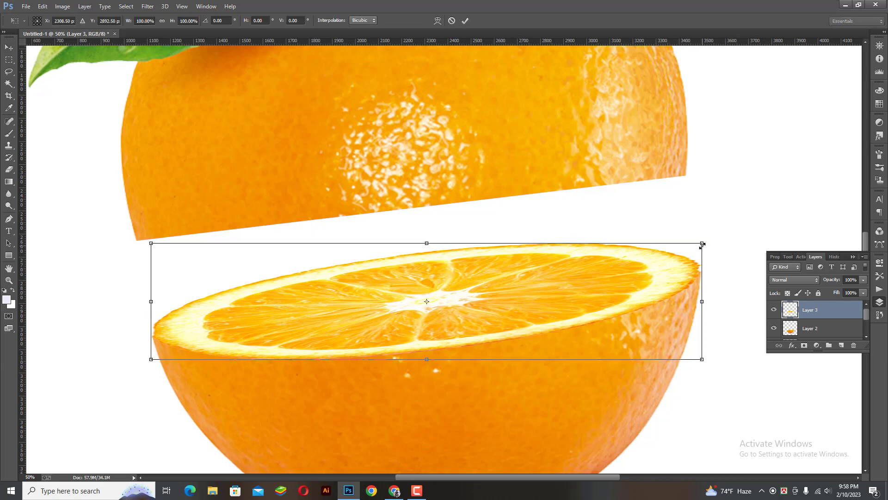
key(Return)
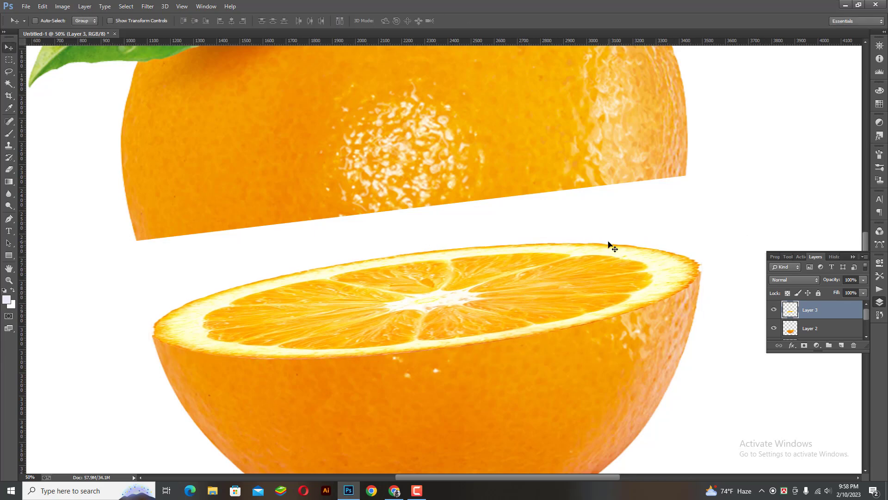
key(ctrl+minus)
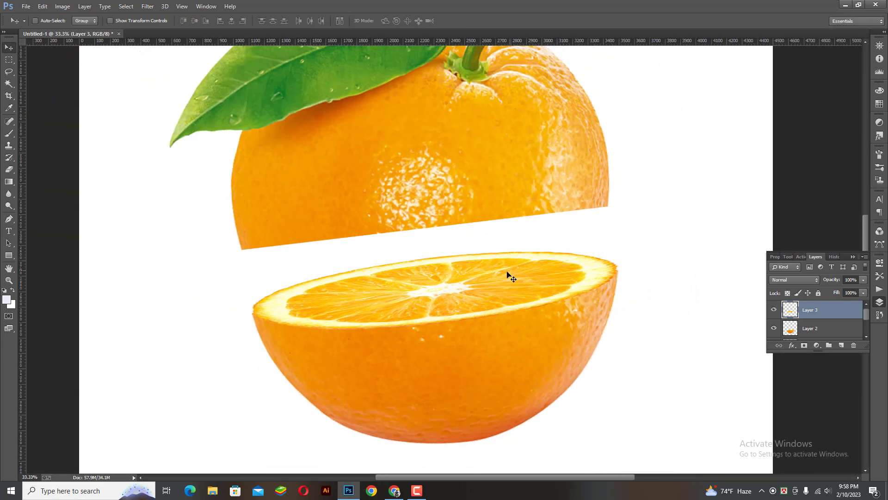
scroll(533, 307, down, 1)
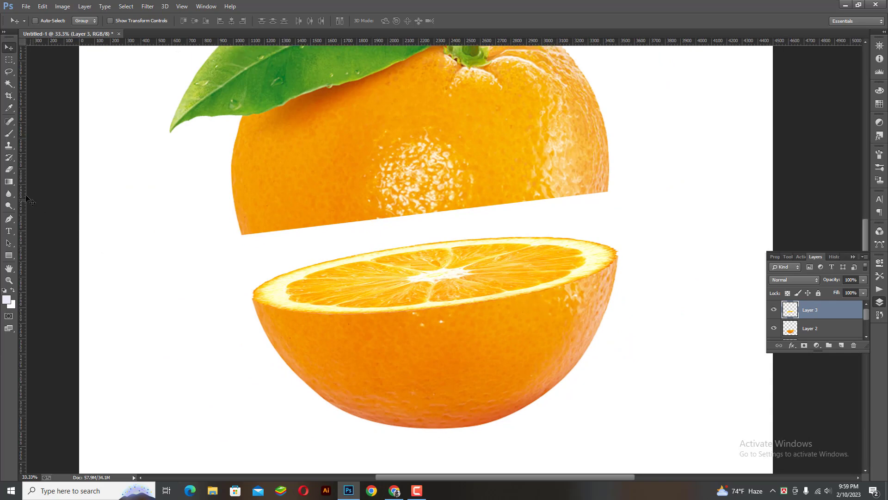
click(10, 170)
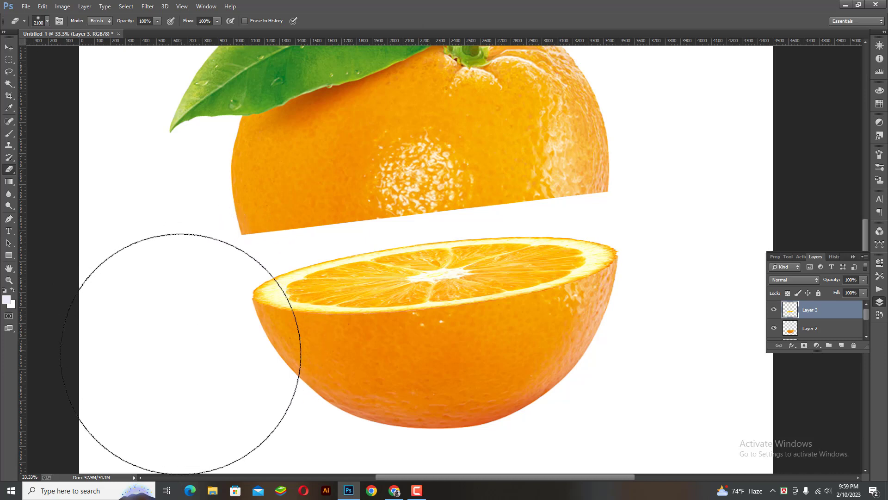
key(bracketleft)
key(bracketleft)
key(bracketleft)
key(bracketleft)
key(bracketleft)
key(bracketleft)
key(bracketleft)
key(bracketleft)
key(bracketleft)
key(bracketleft)
key(bracketleft)
key(bracketleft)
key(bracketleft)
key(bracketleft)
key(bracketleft)
key(bracketleft)
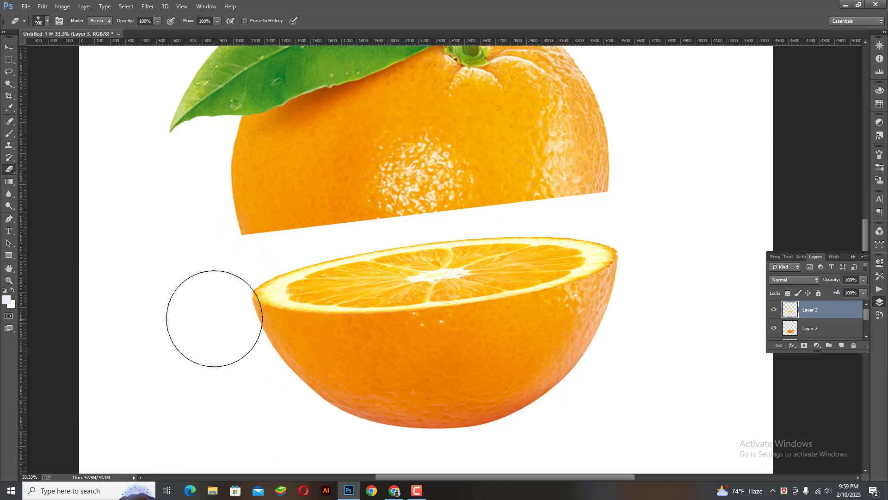
drag(240, 288, 257, 322)
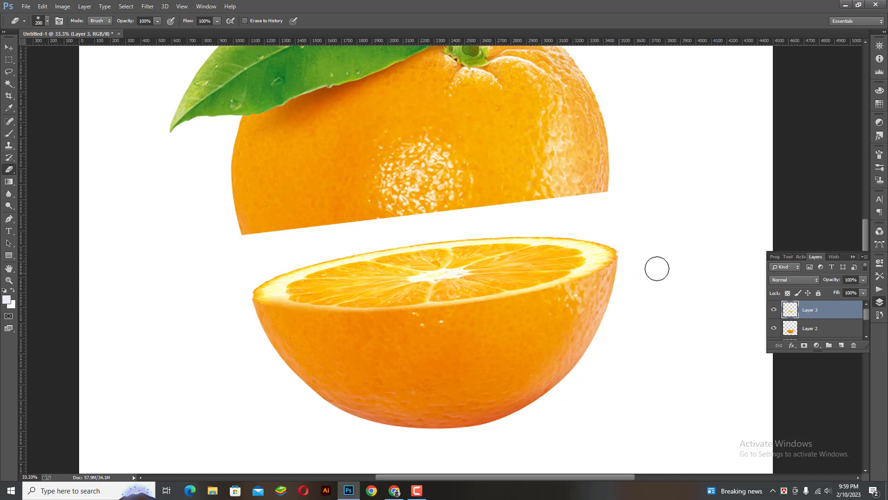
click(8, 47)
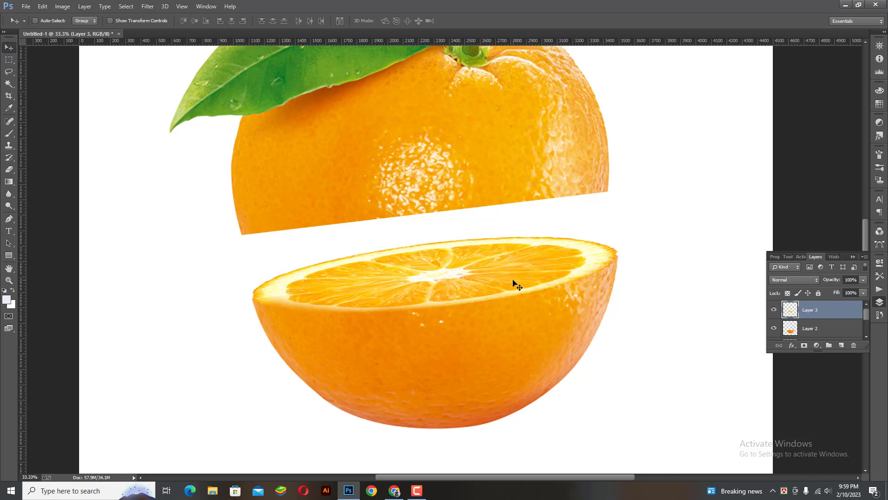
Alt-drag a duplicate of the slice upward and rotate it upside down
drag(538, 273, 539, 198)
key(ctrl+t)
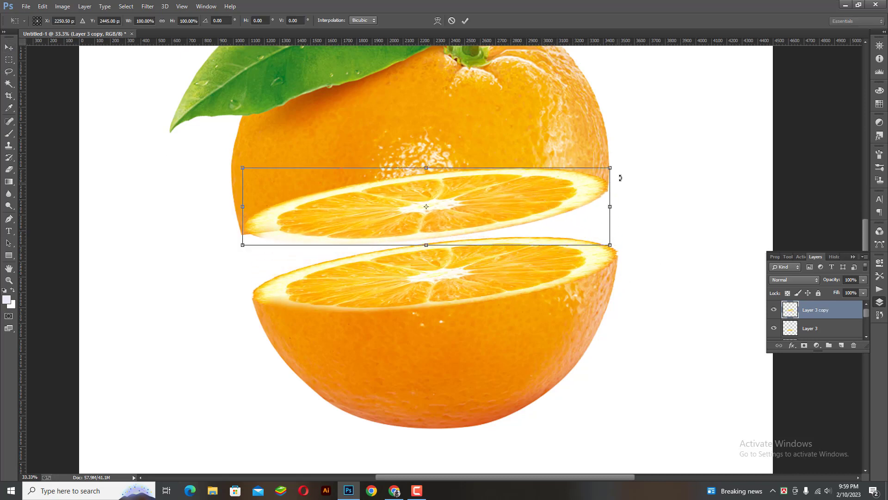
drag(523, 267, 261, 255)
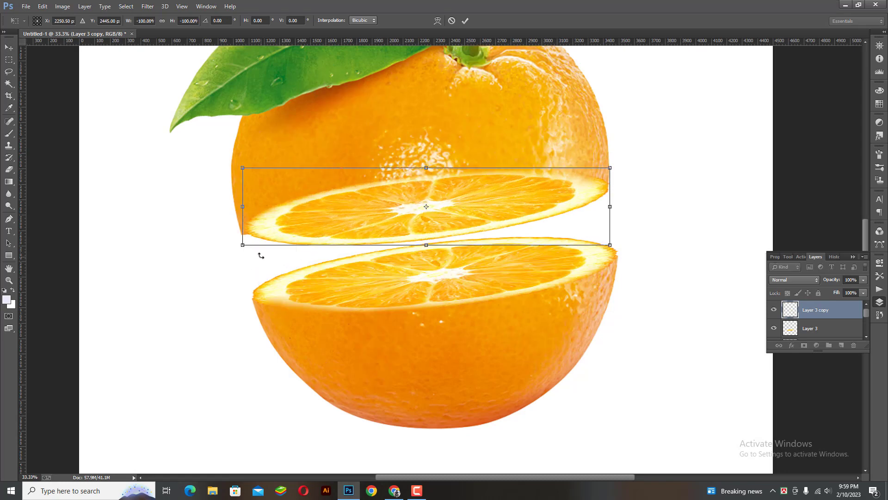
key(Return)
key(ctrl+minus)
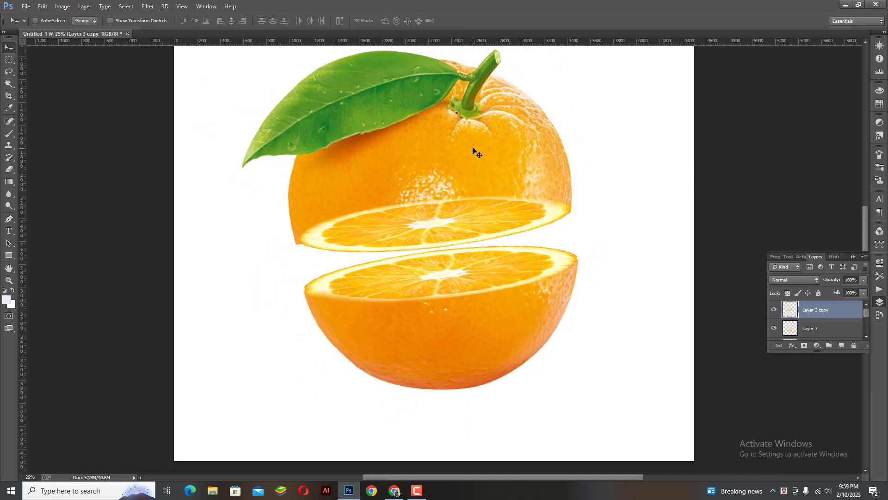
mouse_move(465, 156)
mouse_down()
mouse_move(452, 164)
mouse_move(453, 145)
mouse_up()
Select Layer 3 copy, nudge it down, and flip it vertically under the top half
right_click(454, 214)
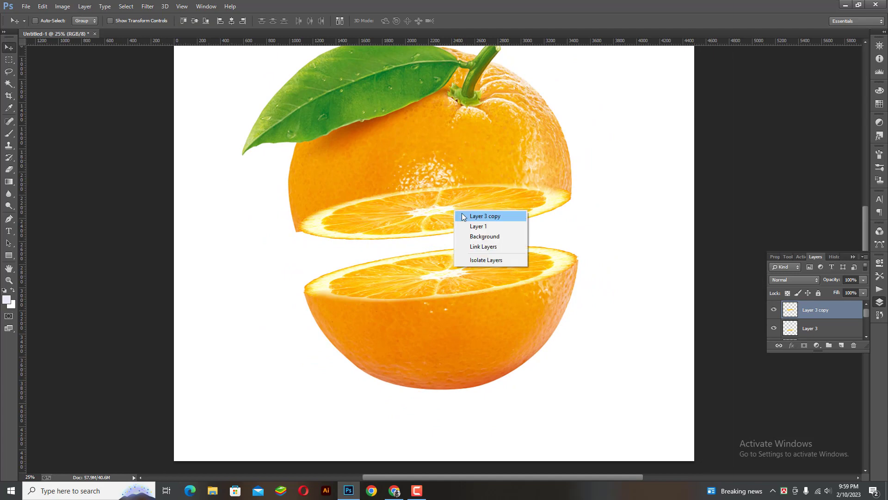
click(463, 214)
key(Down)
key(Down)
key(Down)
key(Down)
key(Down)
key(Down)
key(Down)
key(Down)
key(Down)
key(Down)
key(Down)
key(Down)
key(Down)
key(Down)
key(Down)
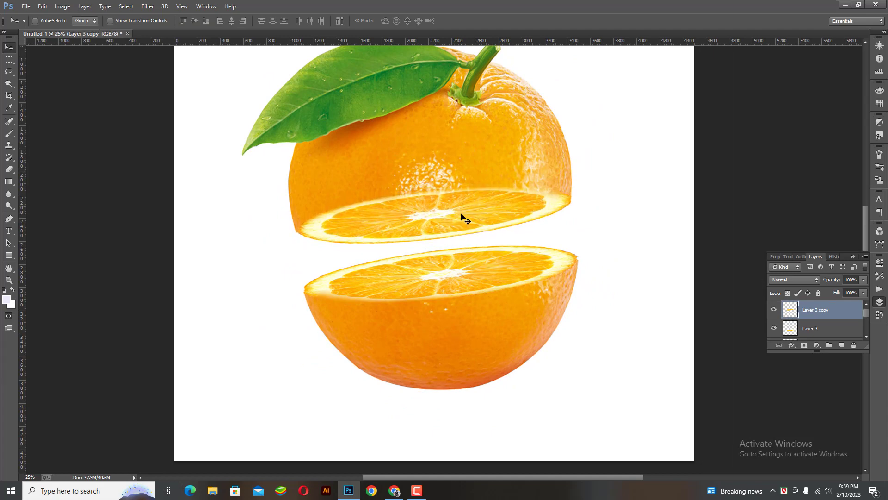
key(Down)
key(Down)
key(Down)
key(Down)
key(Down)
key(Down)
key(Down)
key(Down)
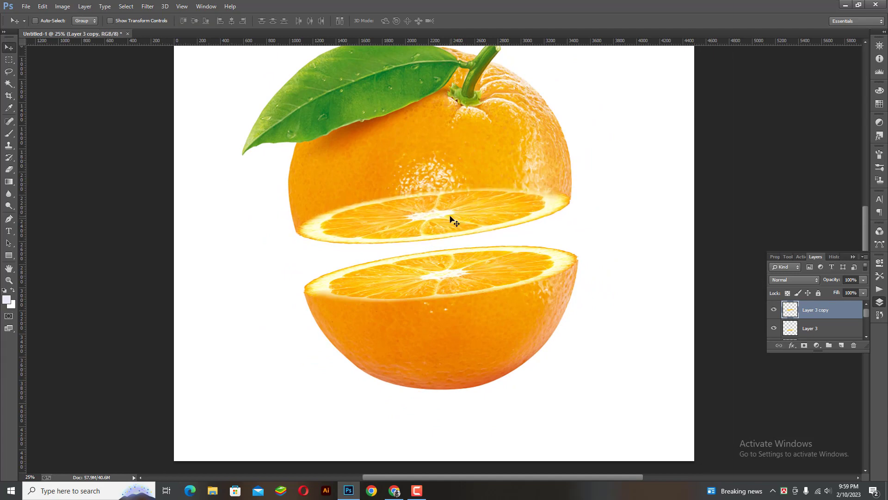
key(ctrl+t)
drag(434, 183, 434, 242)
key(Return)
Open the juice splash PNG, drag it into Untitled-1, and close its window
key(ctrl+minus)
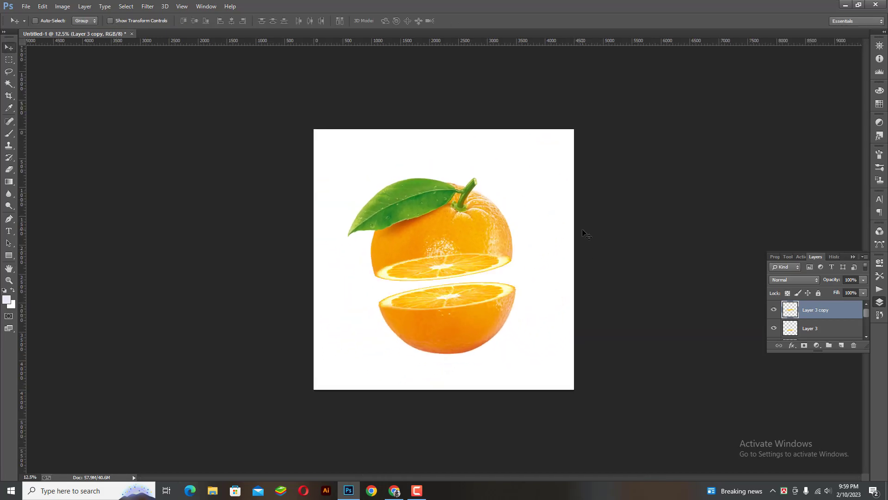
key(ctrl+plus)
key(ctrl+o)
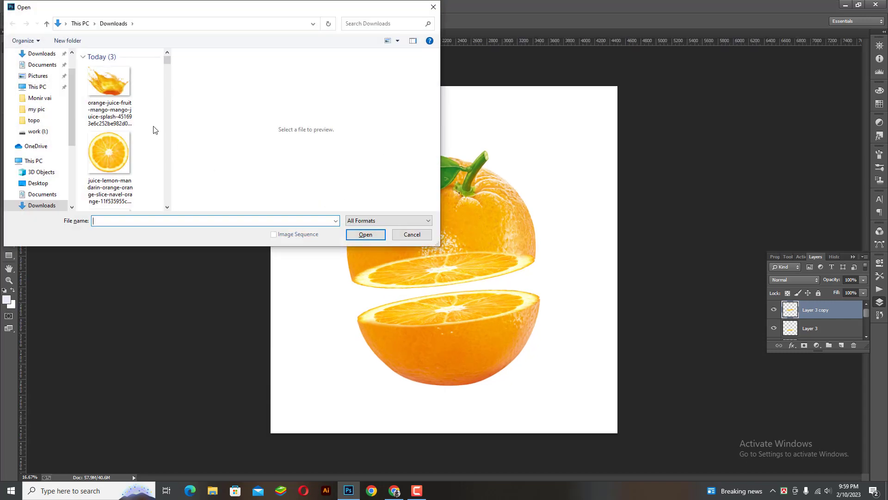
click(116, 100)
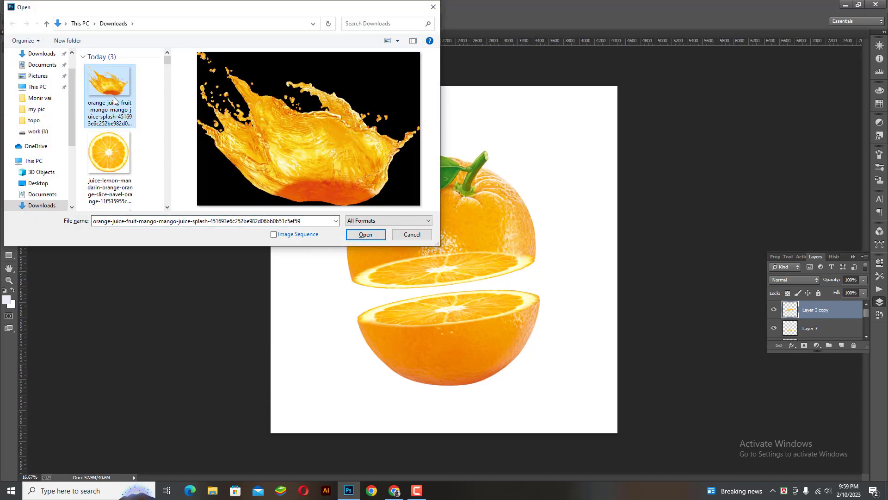
double_click(115, 100)
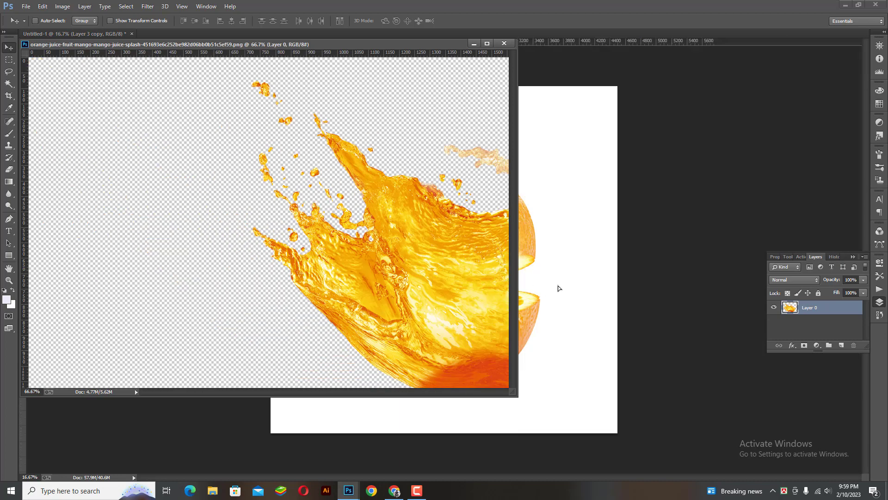
drag(558, 286, 513, 293)
click(505, 43)
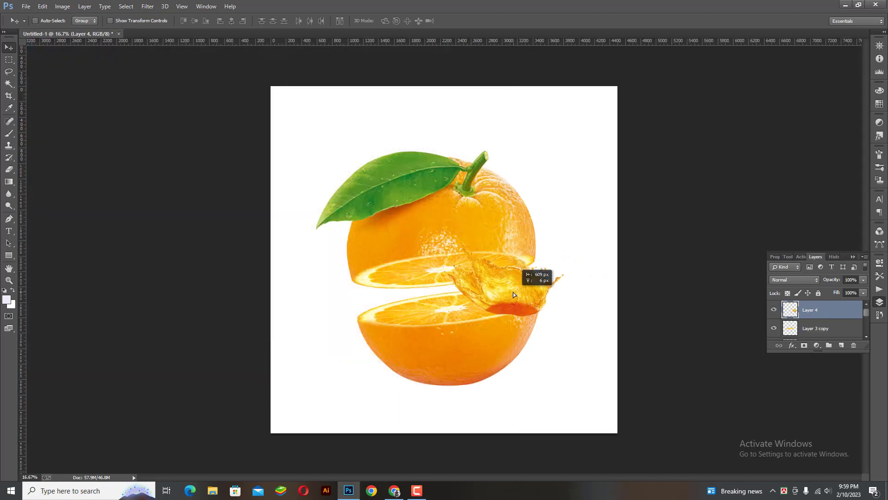
Enlarge the splash over the orange and send it behind the orange layers
key(ctrl+t)
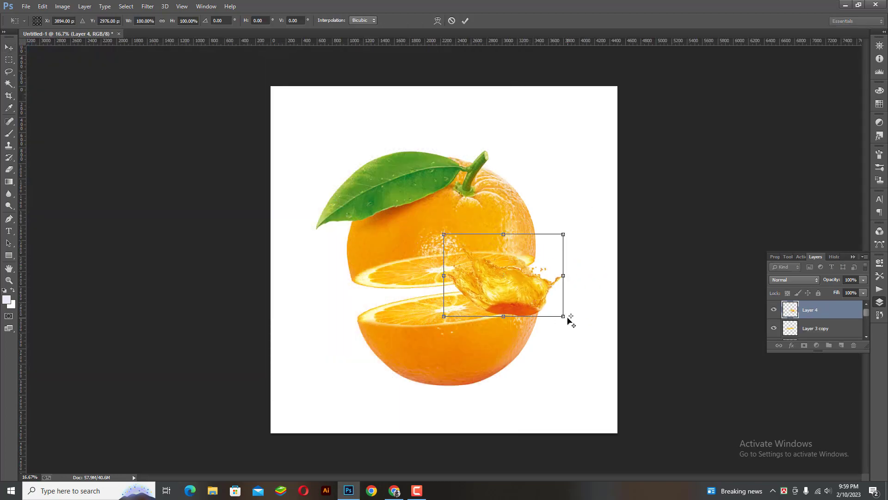
drag(564, 317, 669, 390)
drag(530, 356, 499, 332)
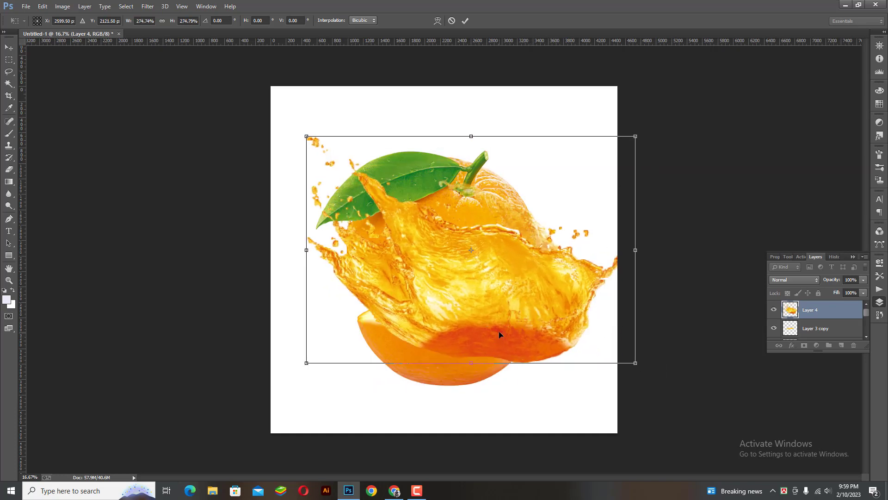
key(Return)
key(ctrl+bracketleft)
key(ctrl+bracketleft)
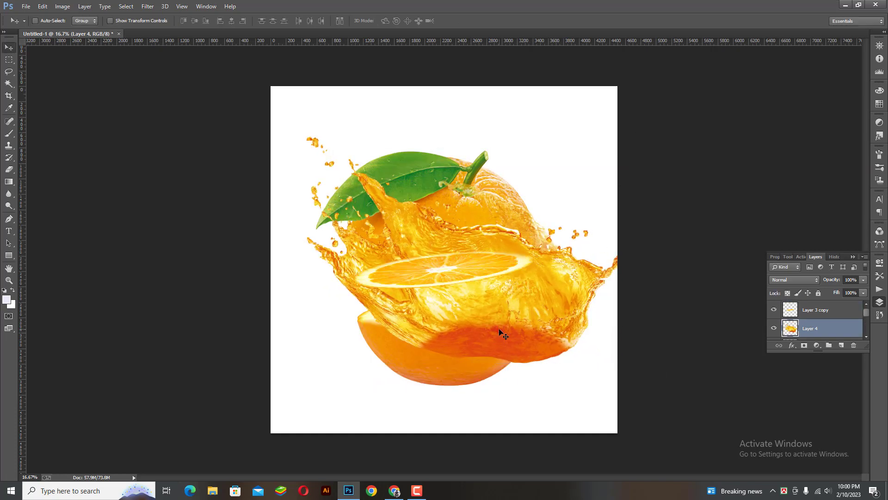
key(ctrl+bracketleft)
key(ctrl+bracketleft)
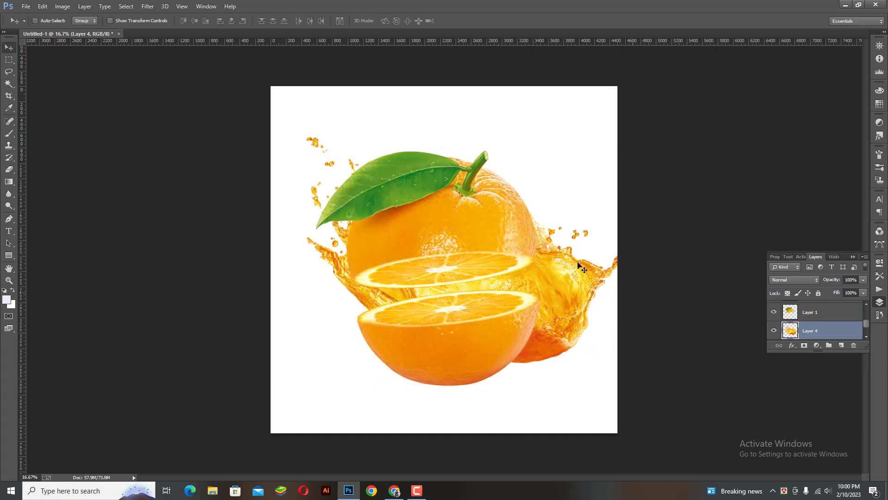
Shift the splash up-left and enlarge it further so it wraps around the orange
drag(545, 281, 532, 261)
key(ctrl+t)
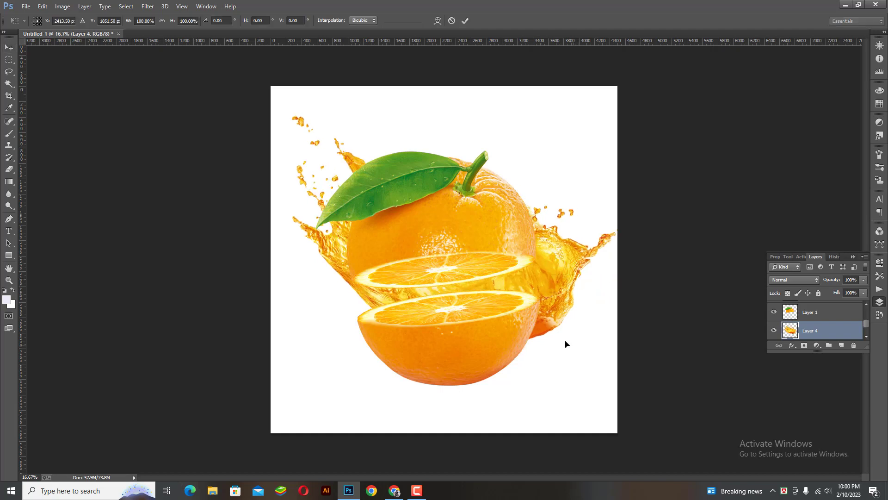
drag(630, 350, 659, 379)
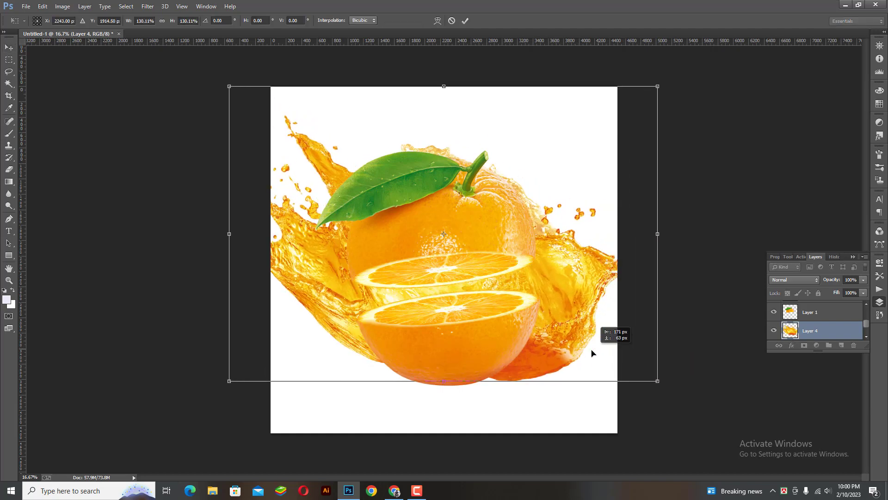
key(Return)
ctrl+click(819, 318)
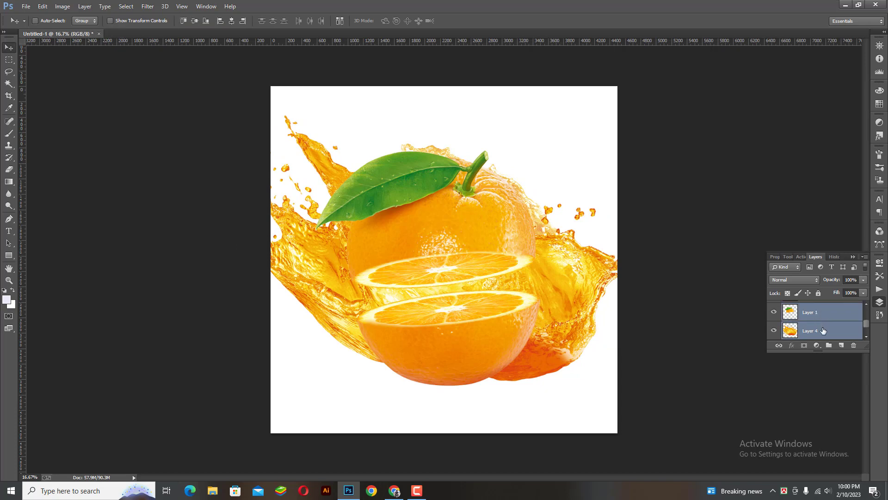
Select all the orange layers and shrink the whole composition to about 79%
scroll(824, 332, up, 1)
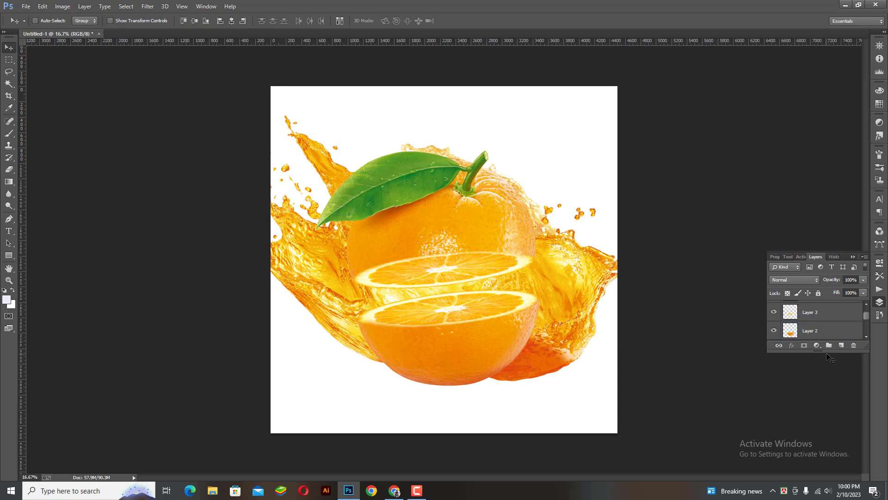
drag(827, 375, 827, 449)
ctrl+click(821, 346)
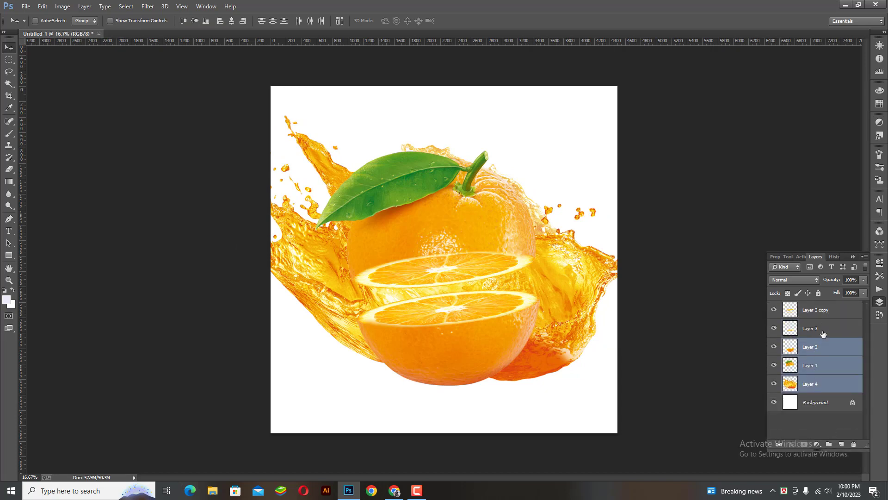
ctrl+click(826, 328)
ctrl+click(829, 309)
key(ctrl+t)
drag(661, 91, 617, 121)
drag(475, 233, 478, 240)
Select only the juice splash and enlarge it to about 126%, shifting it slightly right and down
right_click(524, 275)
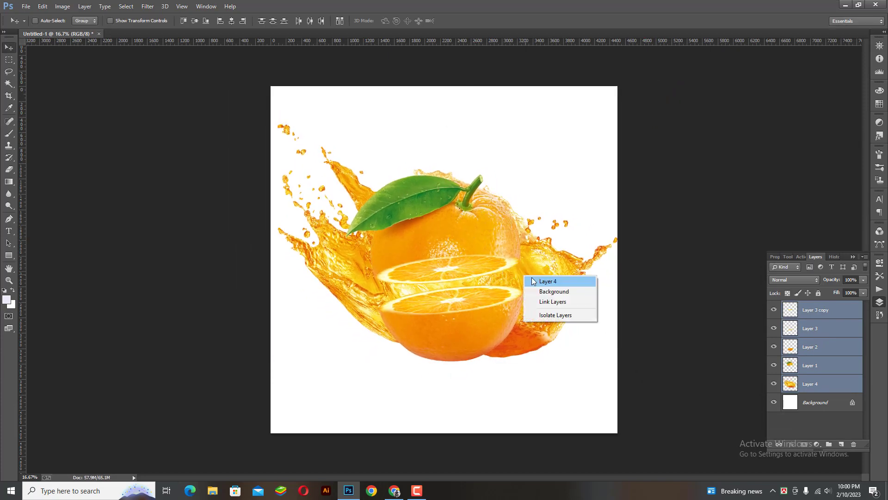
click(532, 279)
key(ctrl+t)
drag(619, 364, 662, 391)
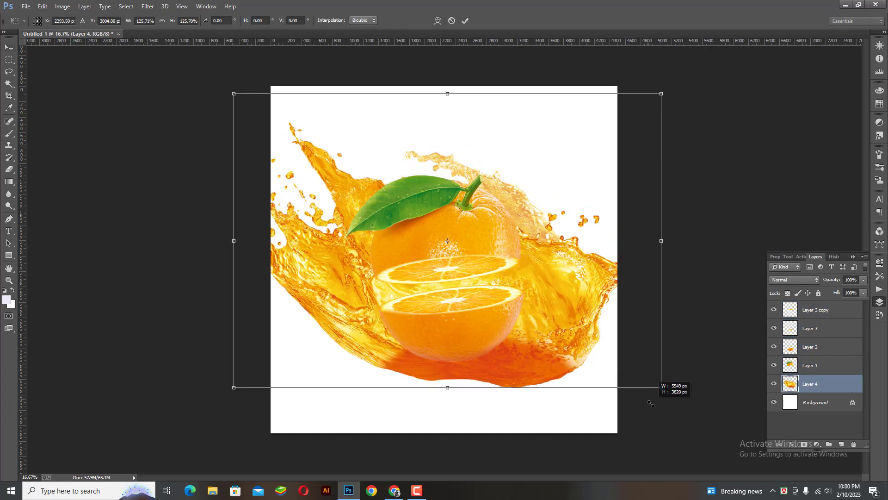
drag(576, 308, 602, 318)
drag(681, 99, 690, 88)
key(Return)
Raise the juice splash, shrink it to about 70%, and move it up and left
key(ctrl+minus)
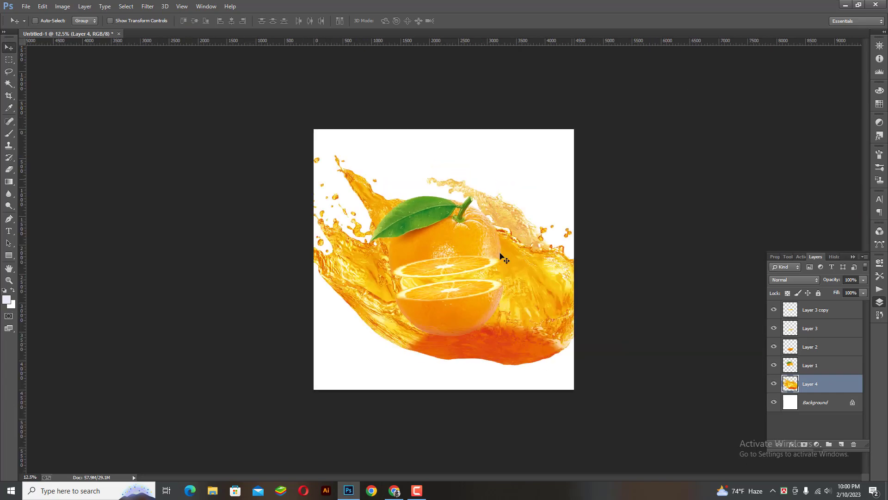
drag(514, 315, 507, 289)
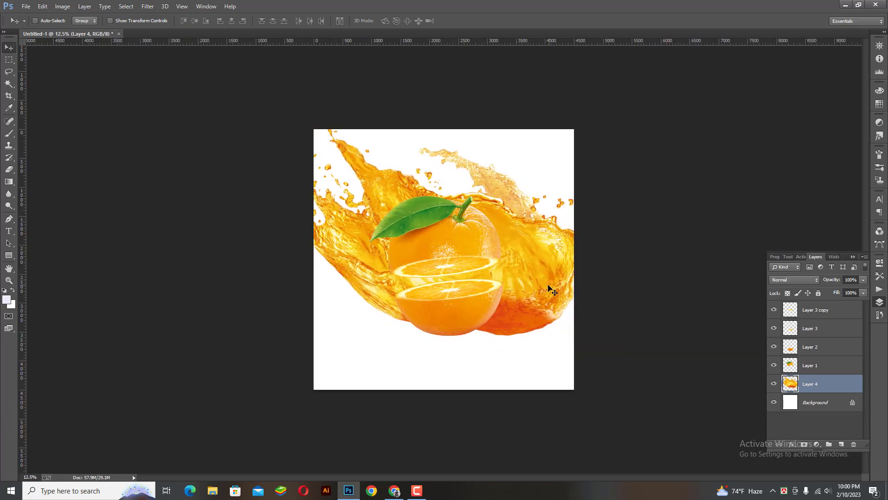
key(ctrl+t)
drag(623, 103, 575, 129)
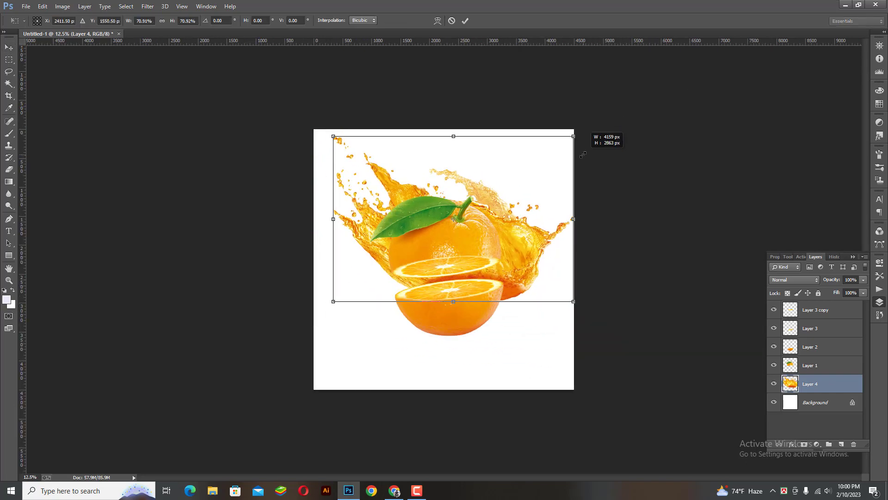
drag(536, 197, 512, 180)
key(Return)
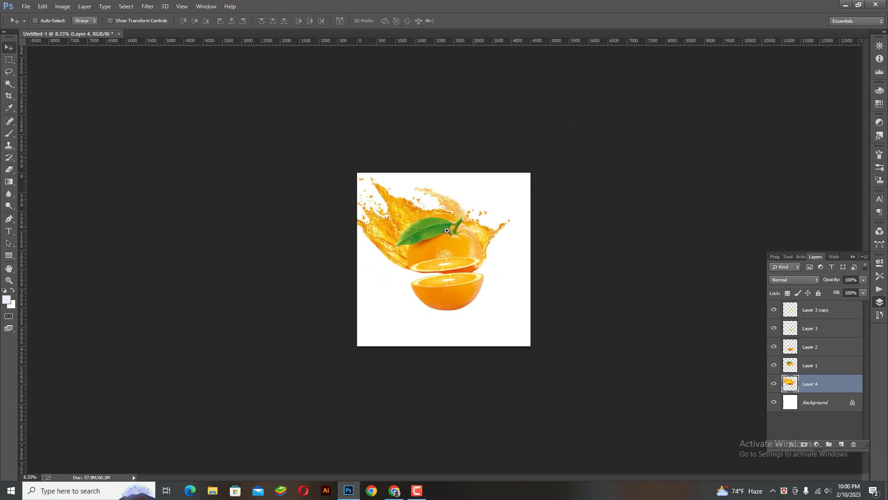
Move the juice splash up and to the right behind the upper orange
key(ctrl+plus)
drag(532, 238, 550, 246)
key(ctrl+t)
key(Return)
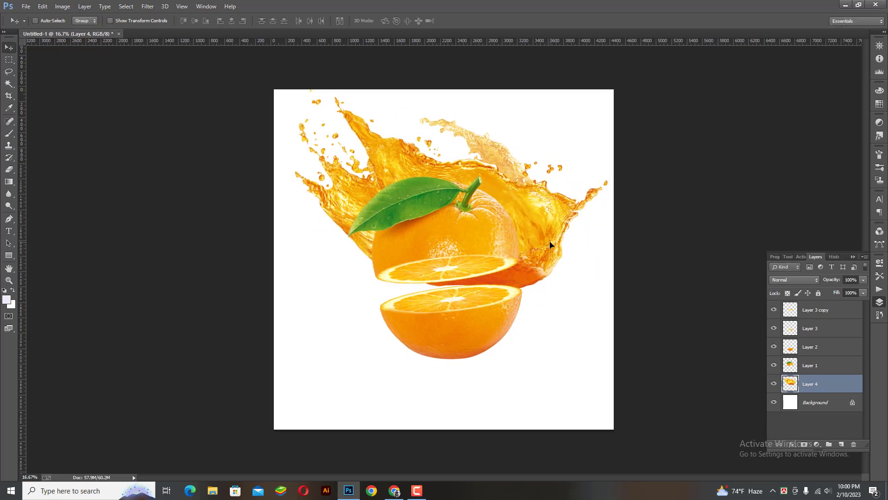
key(ctrl+minus)
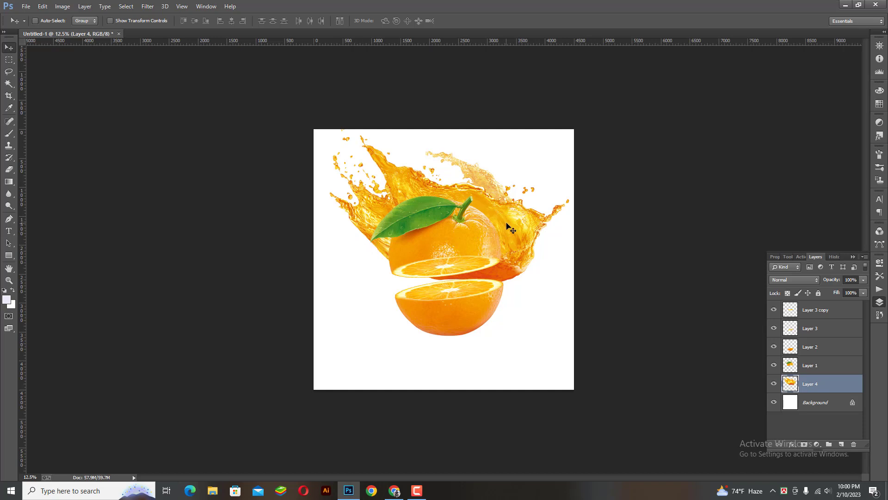
Bring the splash layer to the top, shrink it to about 61% over the orange, then enlarge slightly
key(ctrl+shift+bracketright)
key(ctrl+t)
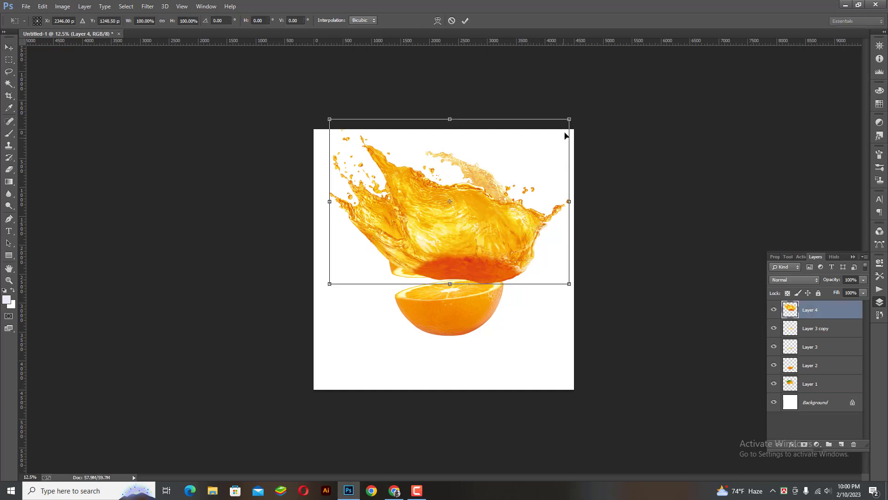
drag(569, 119, 521, 148)
drag(479, 230, 464, 293)
key(Return)
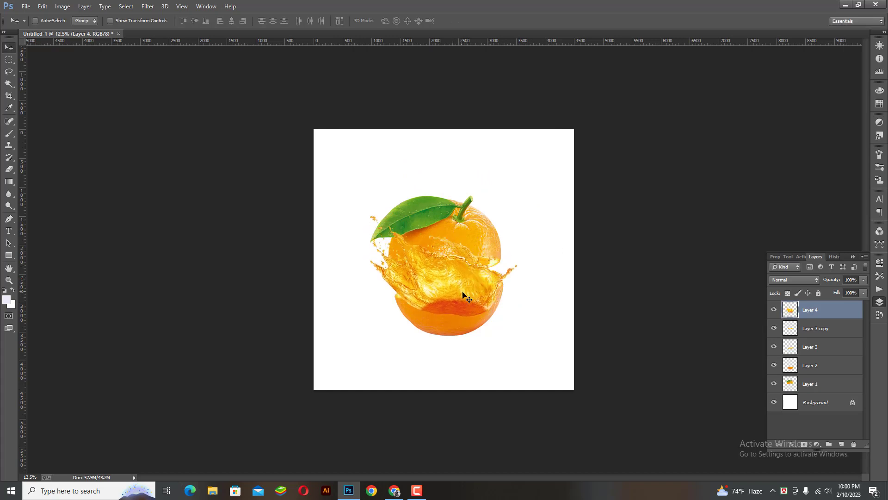
key(ctrl+t)
drag(515, 215, 537, 204)
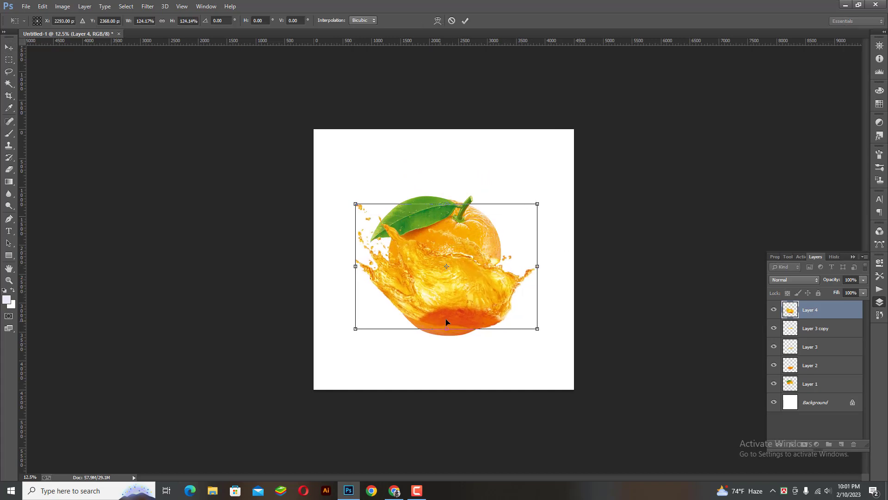
key(Return)
Erase the splash over the lower half and its right-hand spray with a 1000-size eraser
key(e)
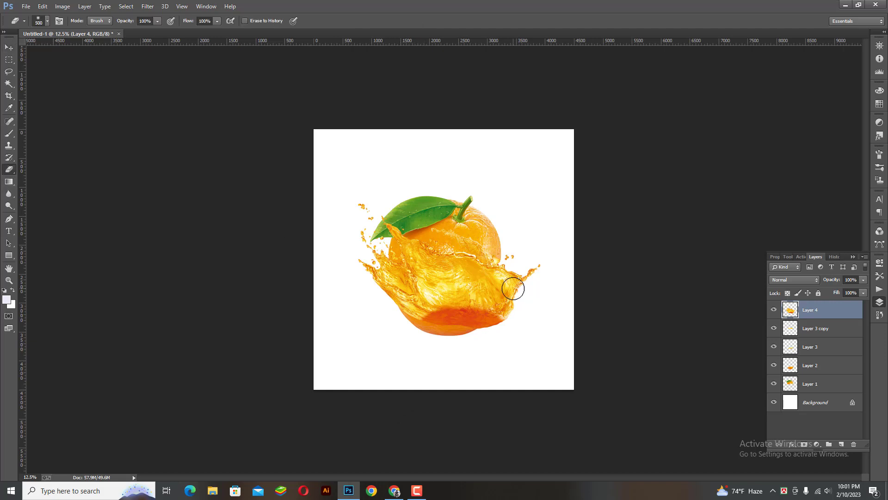
key(bracketright)
key(bracketright)
key(bracketright)
key(bracketright)
key(bracketright)
key(bracketright)
mouse_move(531, 301)
mouse_down()
mouse_move(487, 318)
mouse_move(414, 324)
mouse_move(421, 332)
mouse_up()
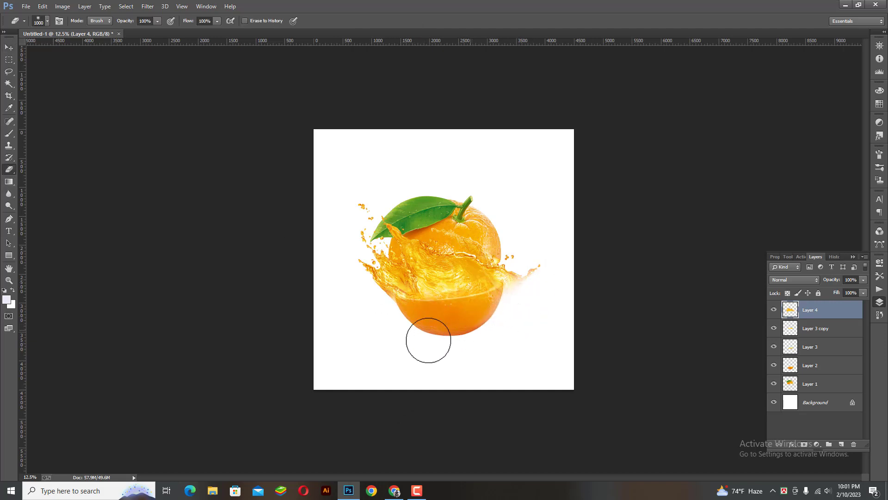
drag(526, 296, 537, 251)
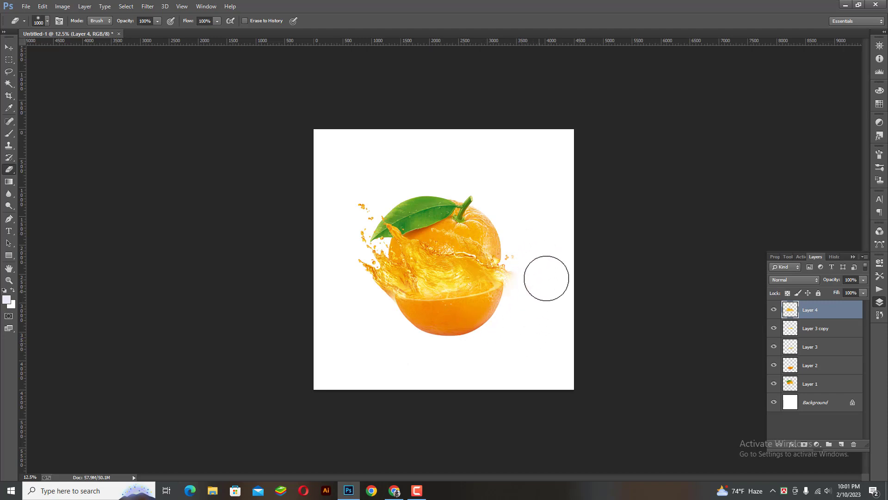
click(9, 48)
ctrl+click(556, 250)
drag(417, 286, 425, 292)
Scale the Layer 4 juice splash down to about 92%
key(ctrl+t)
drag(558, 190, 547, 198)
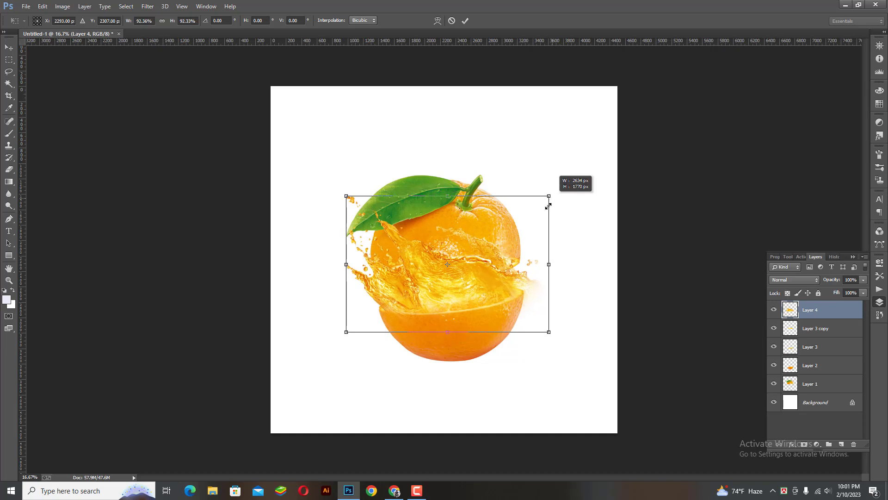
double_click(493, 284)
Shift the splash layer up and down the stack to settle its position among the orange layers
key(ctrl+bracketleft)
key(ctrl+bracketleft)
key(ctrl+bracketleft)
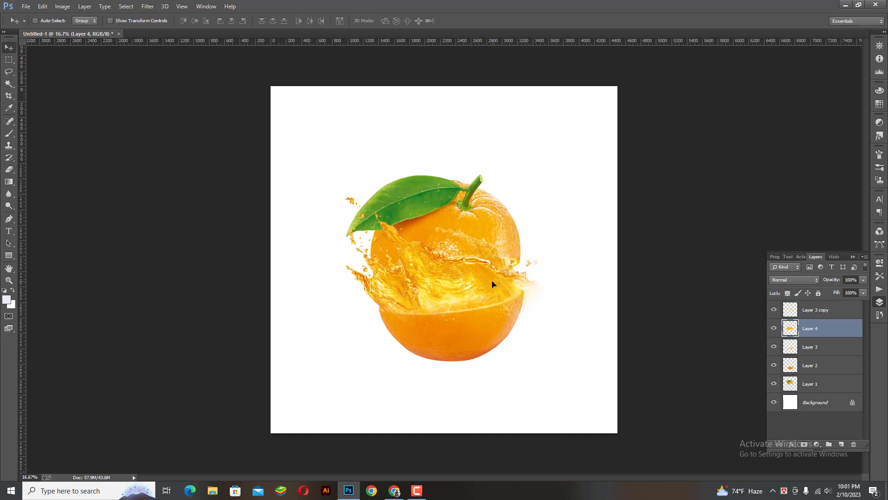
key(ctrl+bracketleft)
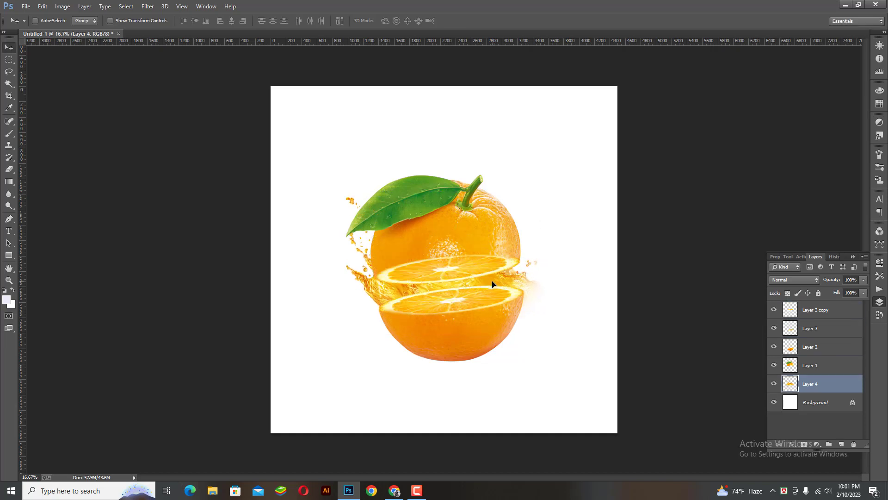
ctrl+click(366, 284)
key(ctrl+bracketright)
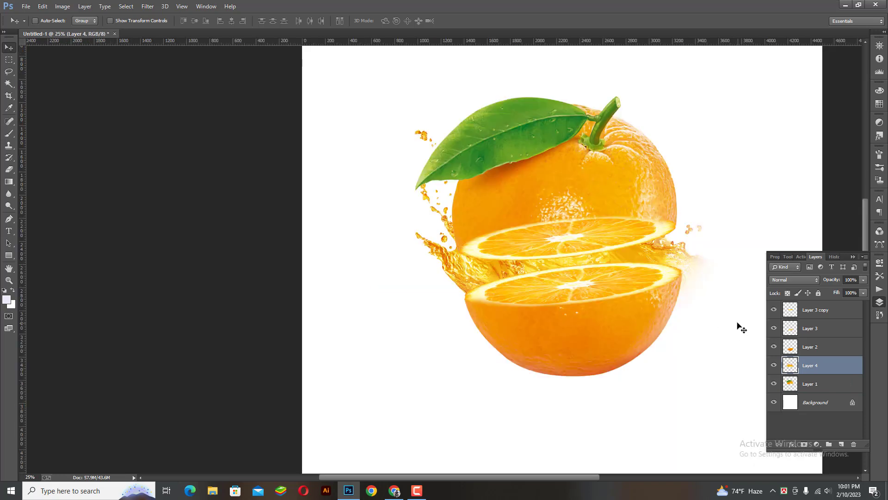
key(ctrl+bracketleft)
key(ctrl+bracketright)
key(ctrl+bracketleft)
key(ctrl+bracketright)
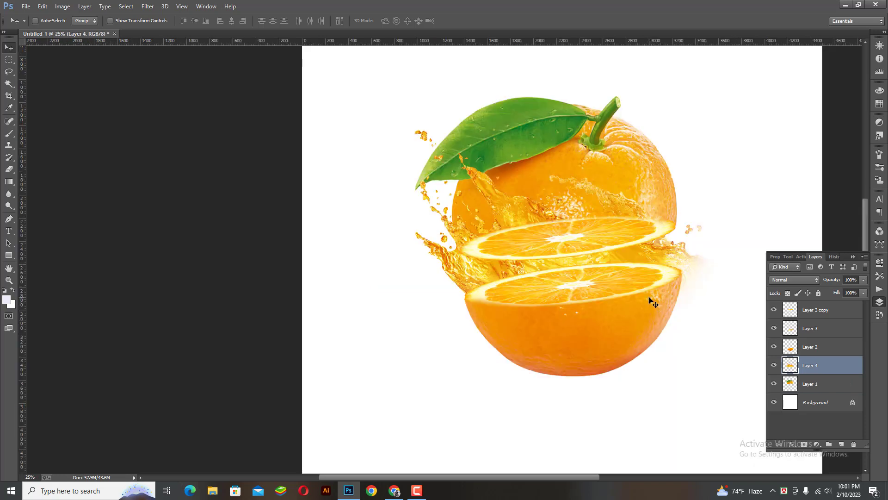
key(ctrl+bracketright)
key(ctrl+bracketright)
key(ctrl+bracketright)
key(ctrl+minus)
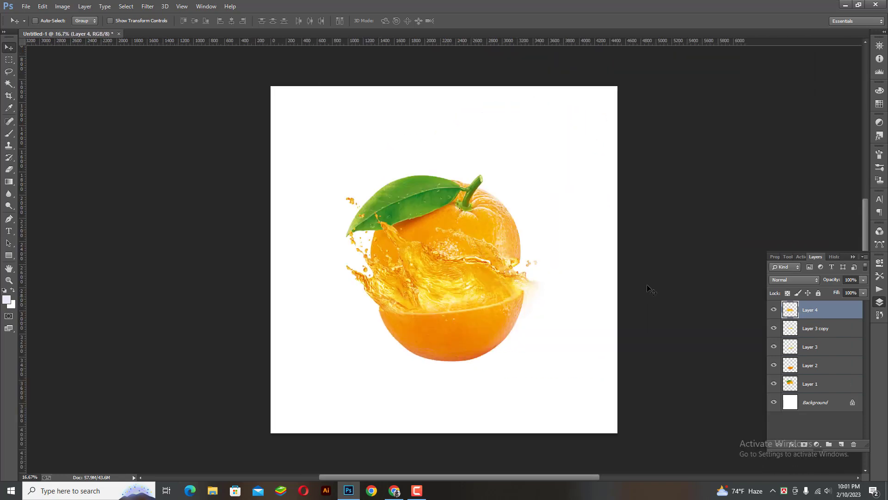
Try trial moves with Layer 3 copy, Layer 2 and Layer 4, undoing each one
click(774, 328)
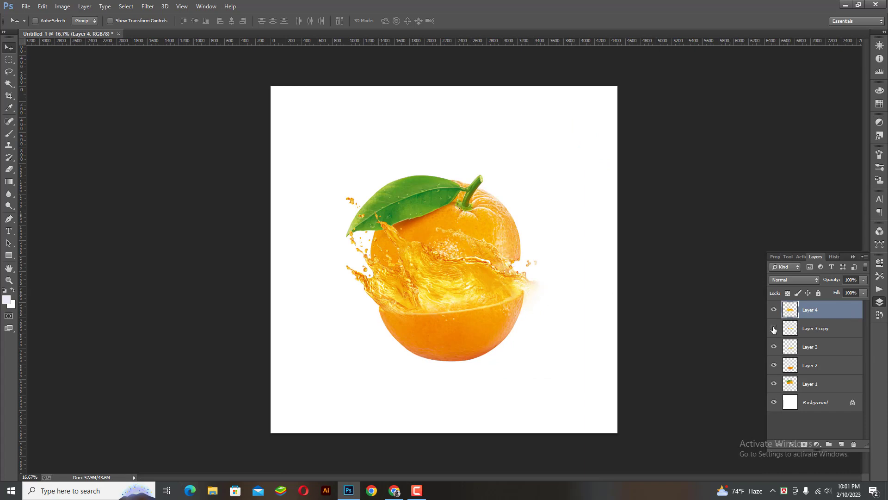
ctrl+click(820, 332)
drag(480, 244, 480, 211)
key(ctrl+z)
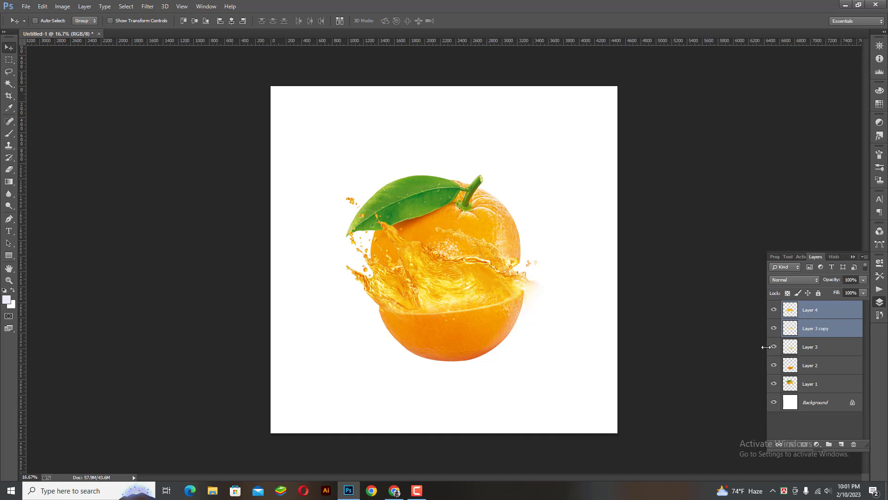
click(830, 366)
click(774, 366)
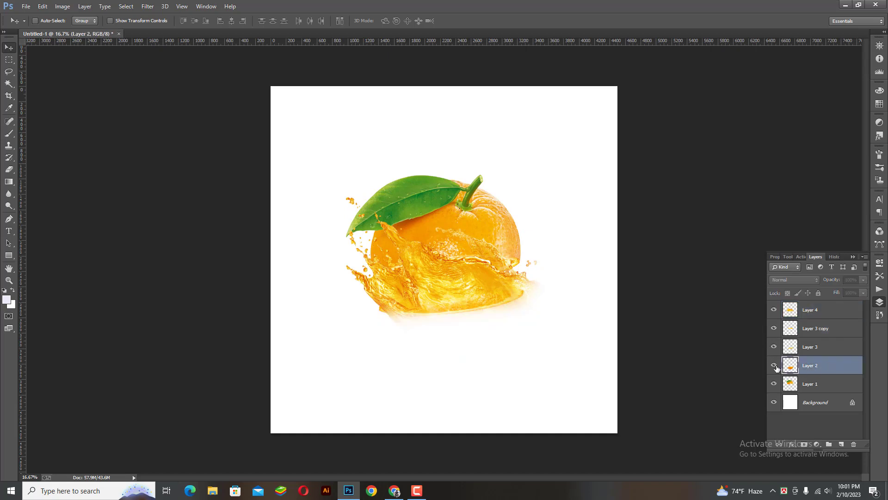
click(774, 365)
right_click(423, 298)
click(438, 303)
drag(463, 301, 466, 348)
key(ctrl+z)
Select Layer 4, Layer 2 and Layer 3, then lower the bottom half with the splash
right_click(473, 332)
shift+click(484, 343)
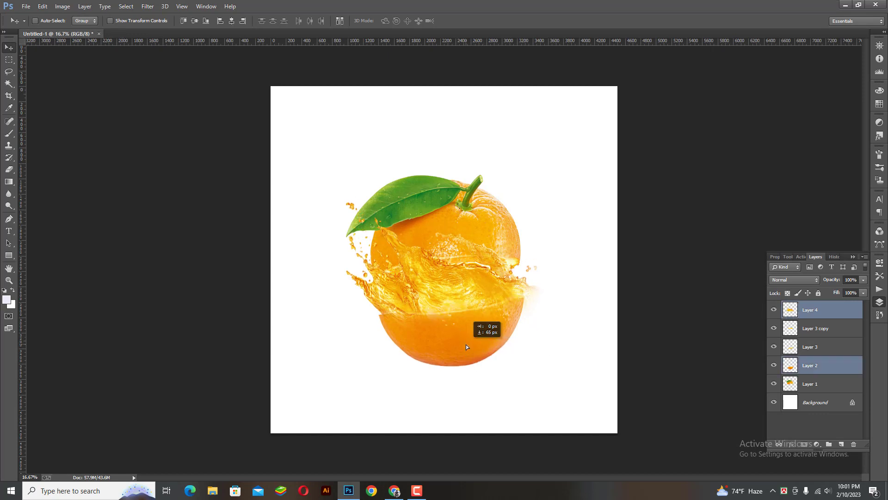
key(ctrl+z)
click(774, 347)
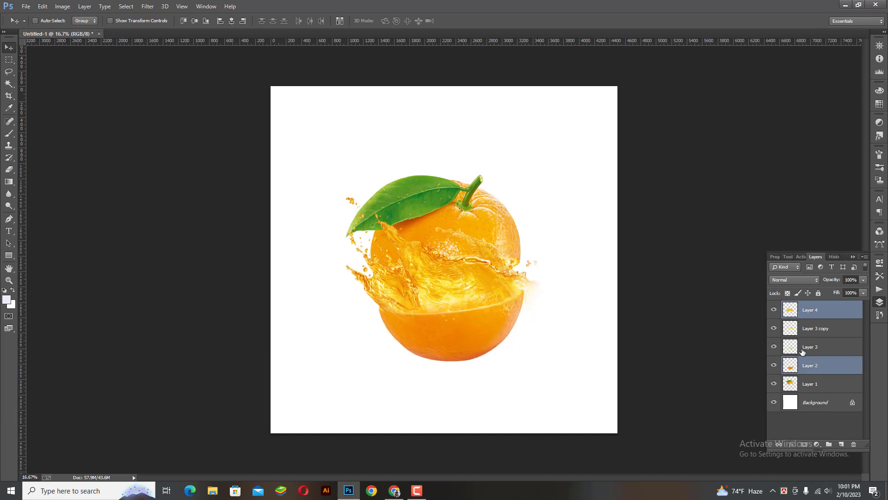
ctrl+click(803, 352)
drag(508, 332, 508, 388)
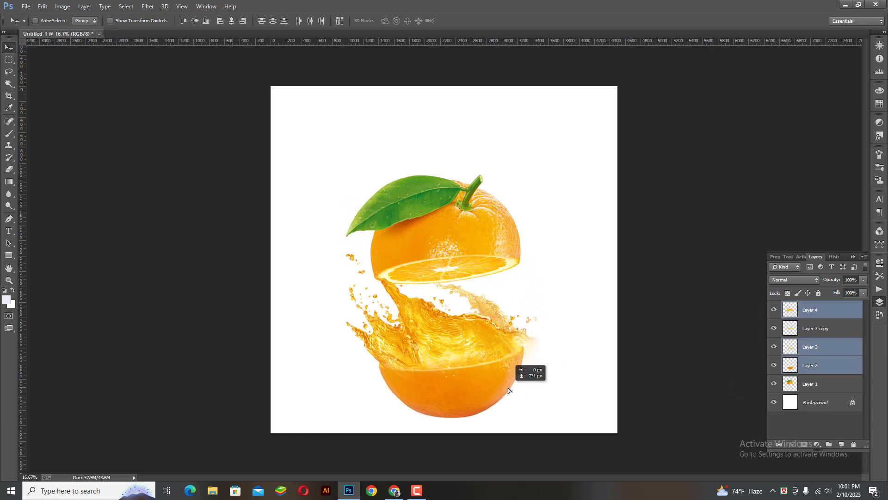
Select Layer 3 copy and Layer 1, hide the rulers, and lift the leafy top half upward
click(833, 331)
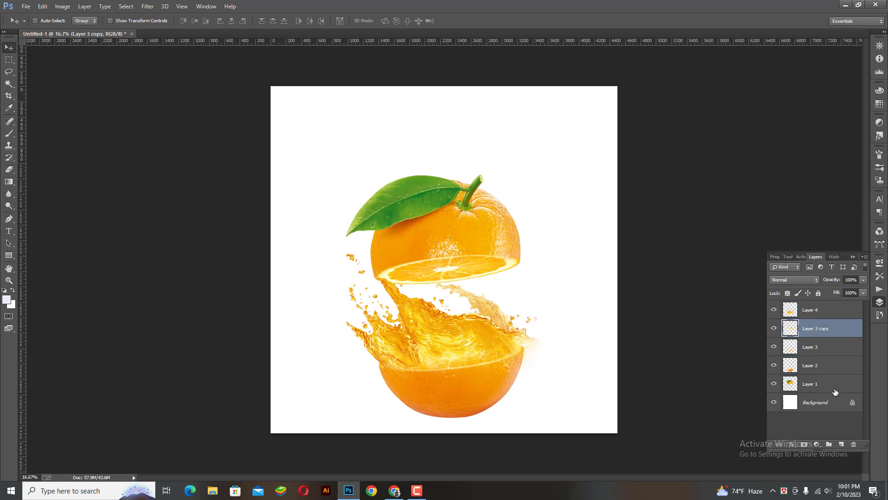
ctrl+click(822, 380)
key(ctrl+r)
drag(448, 224, 465, 163)
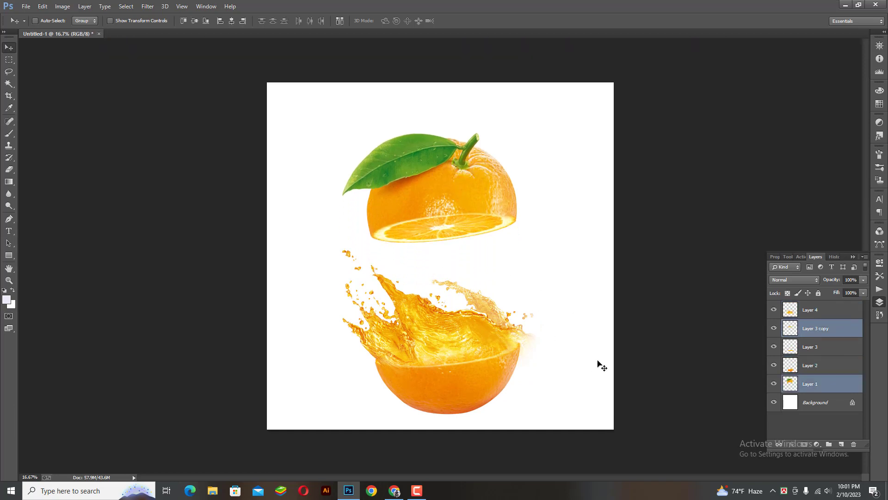
Nudge the lower half and splash (Layers 4, 3, 2) slightly up-right, then reselect only the splash
click(820, 365)
ctrl+click(822, 347)
ctrl+click(823, 309)
drag(481, 355, 484, 341)
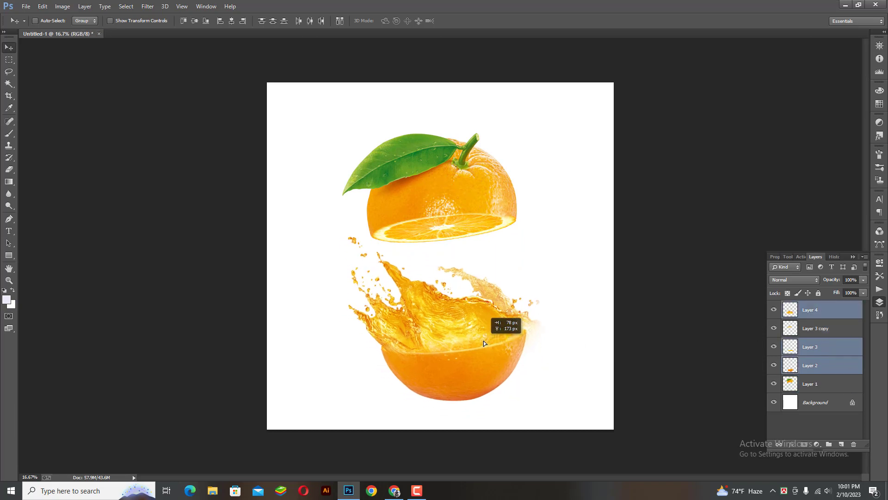
ctrl+click(461, 327)
Shrink the juice splash to about 65% and drag it down onto the bottom half
key(ctrl+t)
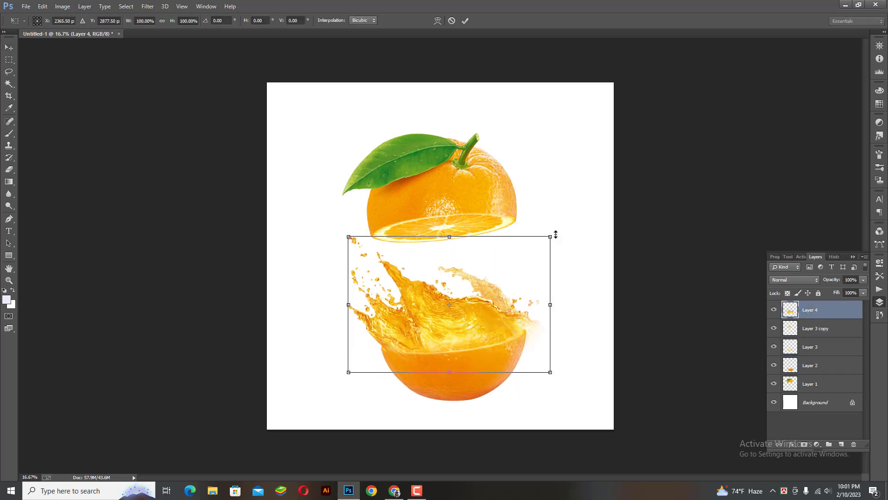
drag(556, 235, 520, 258)
drag(481, 302, 483, 320)
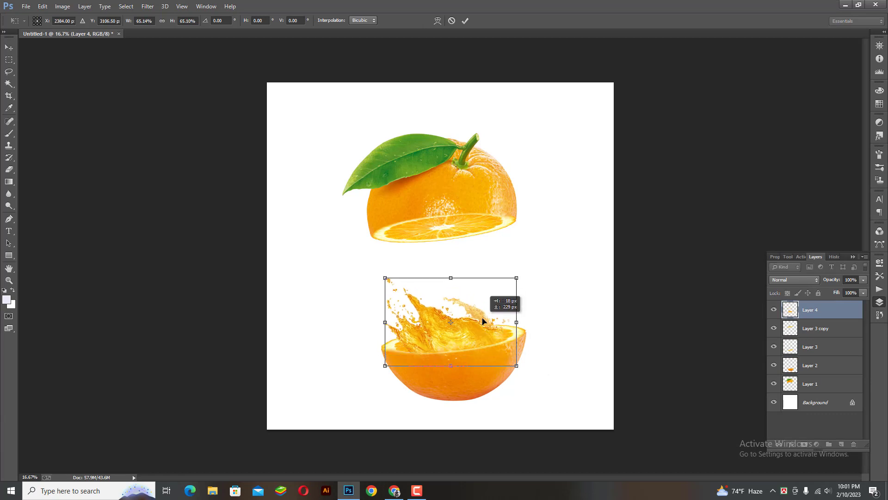
key(Return)
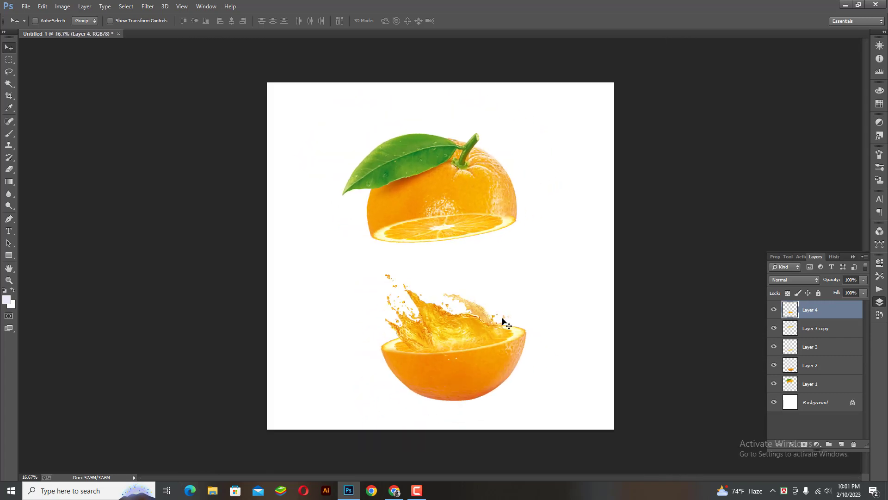
Check the splash placement, then select Layer 3 copy and hide Layer 1
key(ctrl+plus)
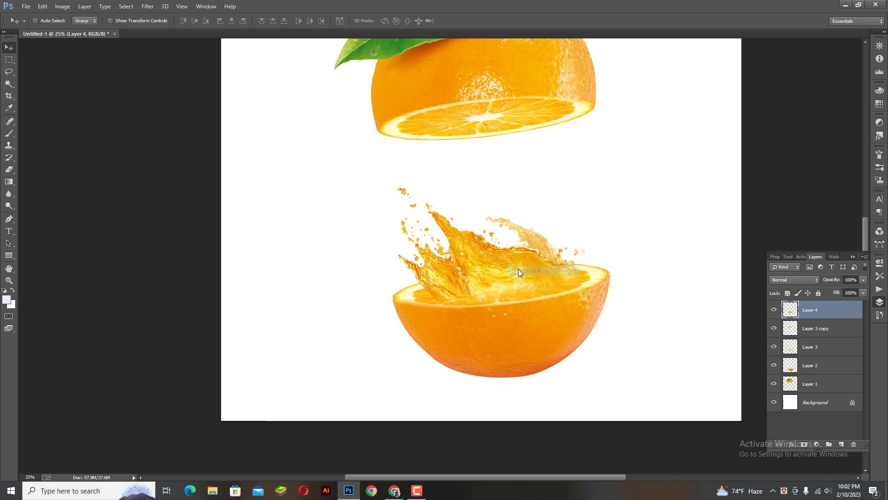
key(ctrl+minus)
key(ctrl+minus)
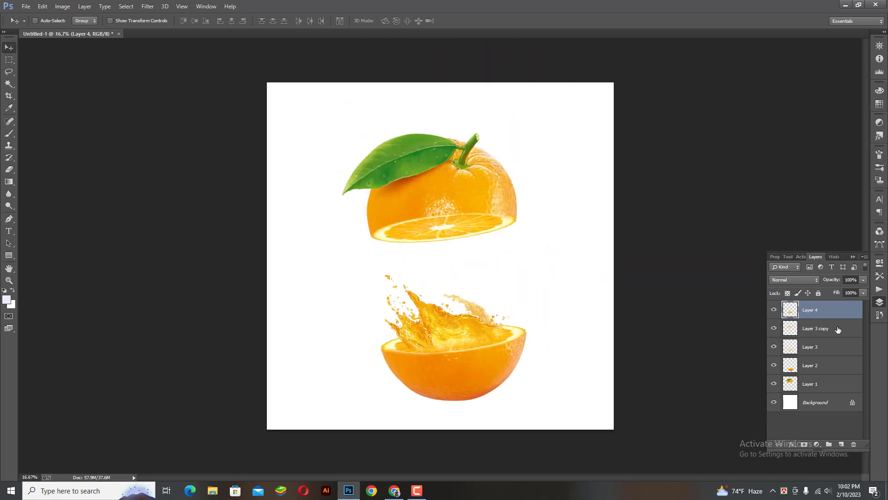
click(782, 330)
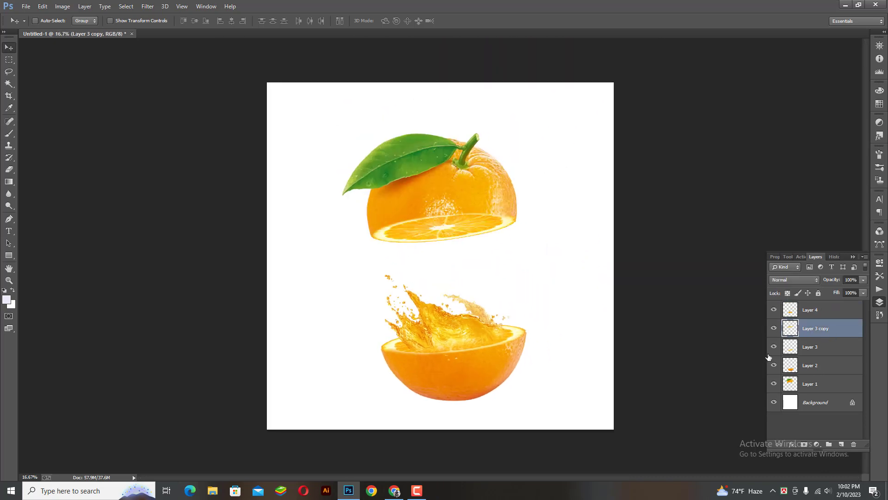
click(774, 384)
Show Layer 1 and lower the top half onto the splash with Layer 3 copy, nudging it right
click(774, 384)
ctrl+click(832, 384)
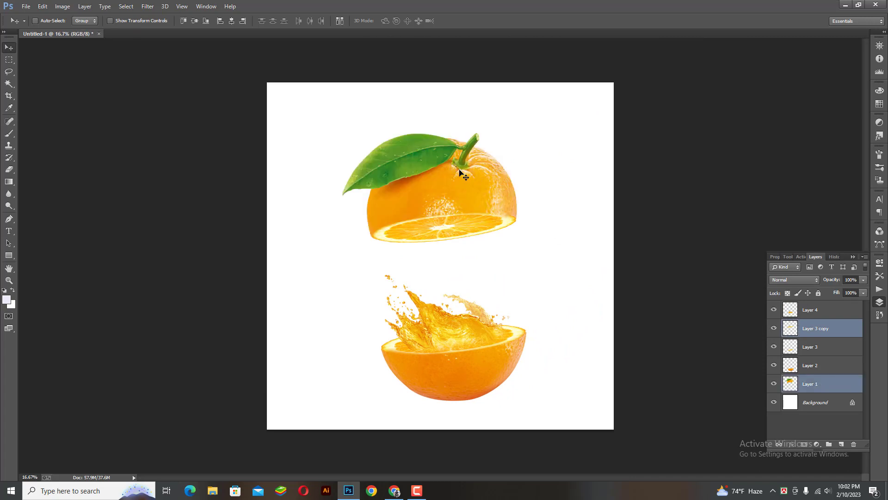
key(ctrl+t)
drag(440, 204, 442, 259)
key(Return)
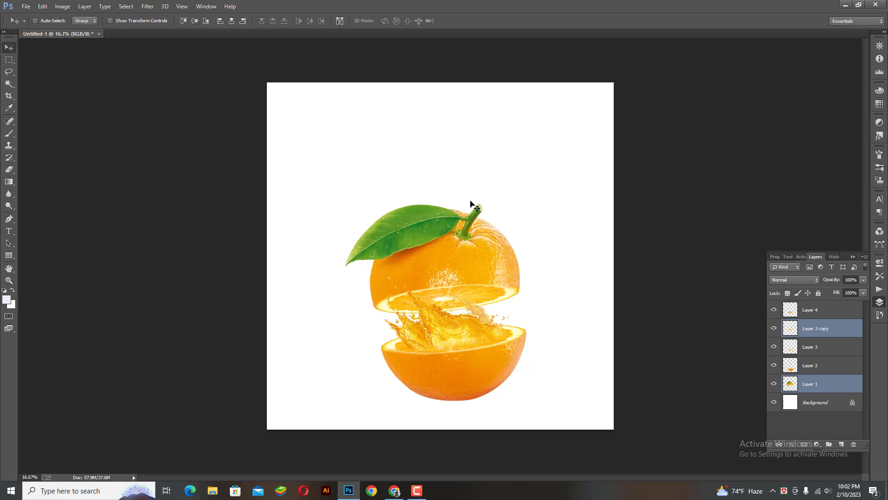
key(shift+Right)
key(shift+Right)
key(shift+Right)
key(shift+Right)
key(shift+Right)
key(shift+Right)
key(shift+Right)
key(shift+Right)
key(shift+Right)
key(shift+Right)
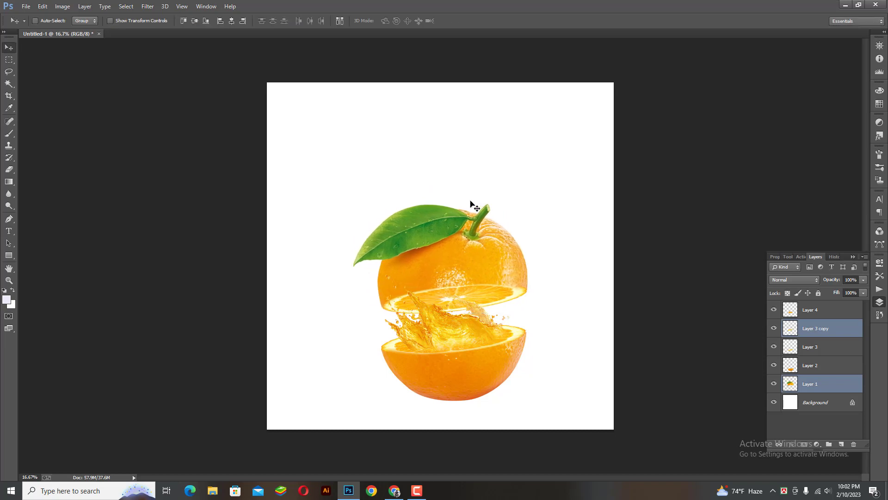
Select Layers 4 through 1 and move the whole orange up and left to centre it
key(ctrl+plus)
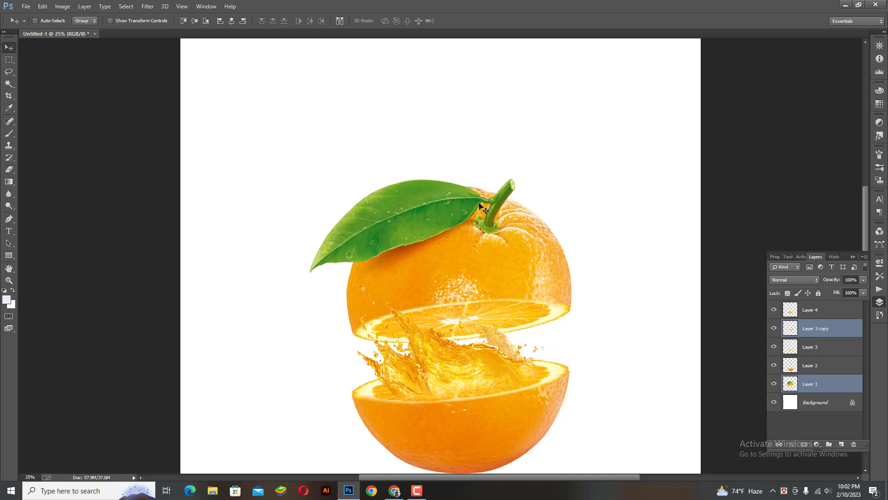
key(ctrl+minus)
key(ctrl+minus)
click(825, 309)
shift+click(828, 384)
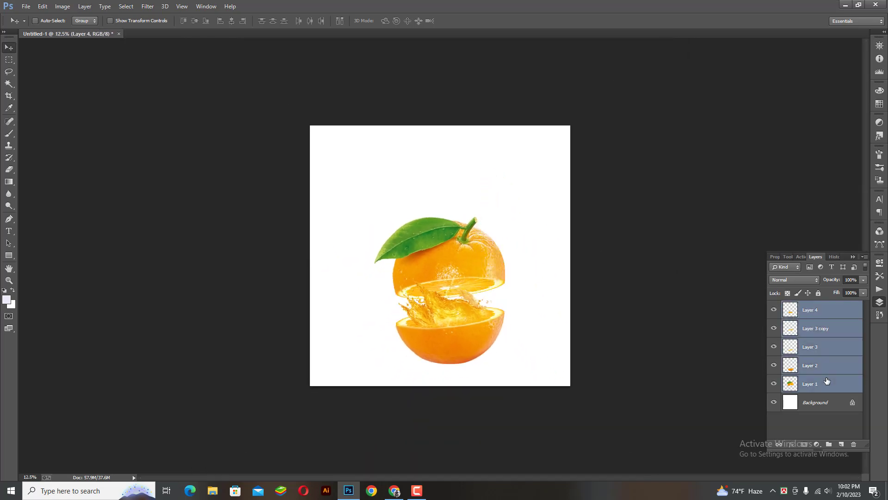
drag(442, 327, 442, 302)
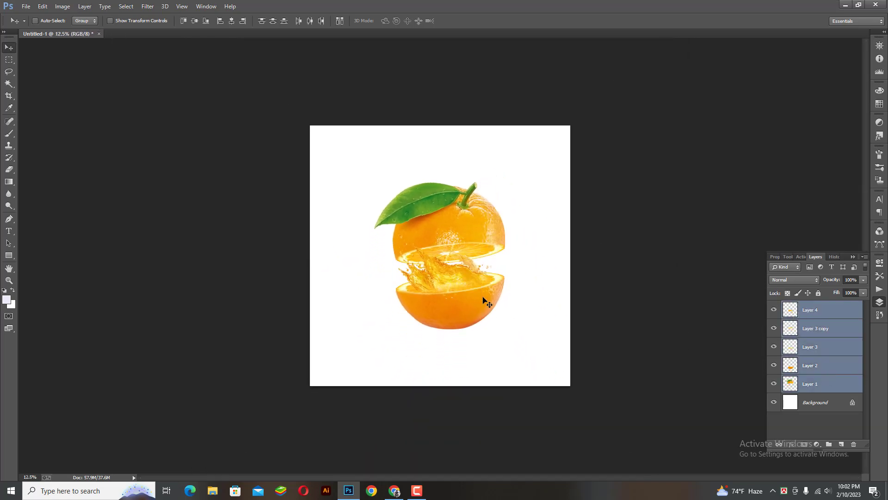
key(ctrl+plus)
drag(474, 330, 466, 330)
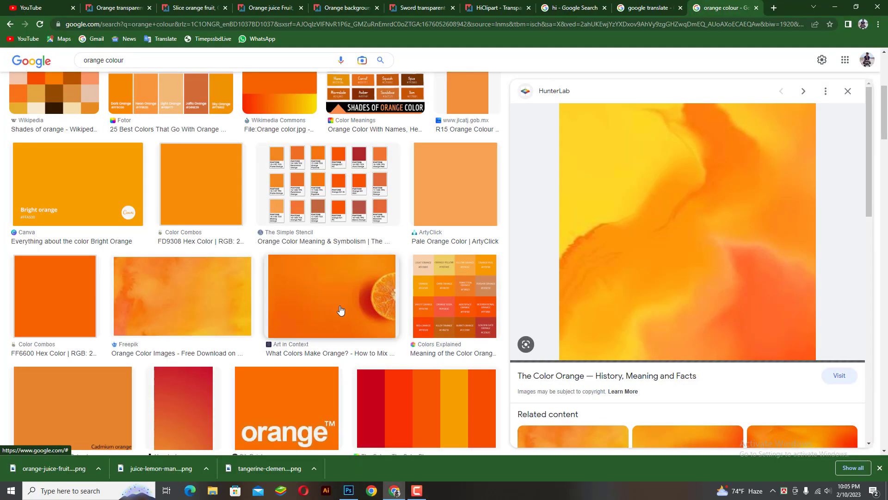
Copy the orange watercolour image from the Chrome image results
scroll(343, 308, down, 15)
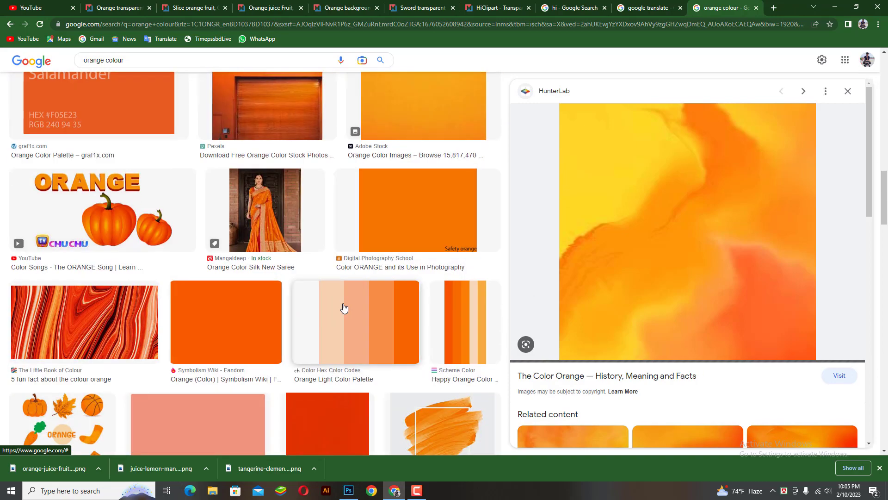
right_click(689, 246)
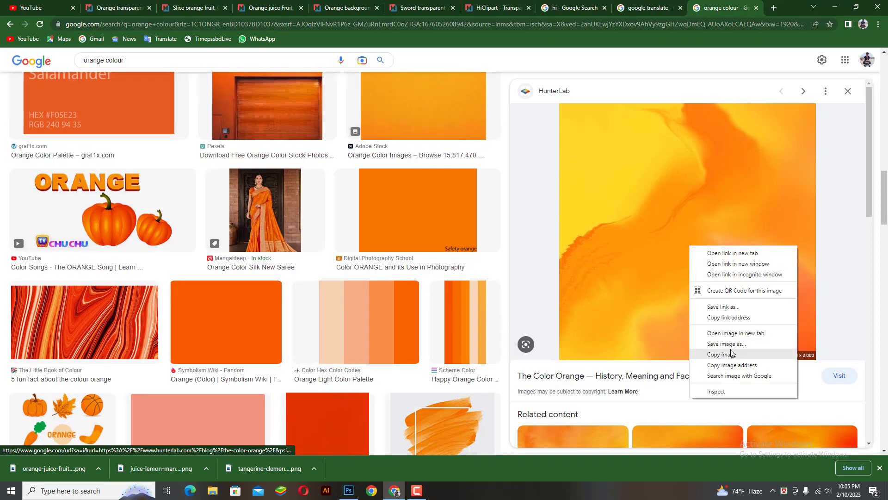
click(731, 354)
click(349, 490)
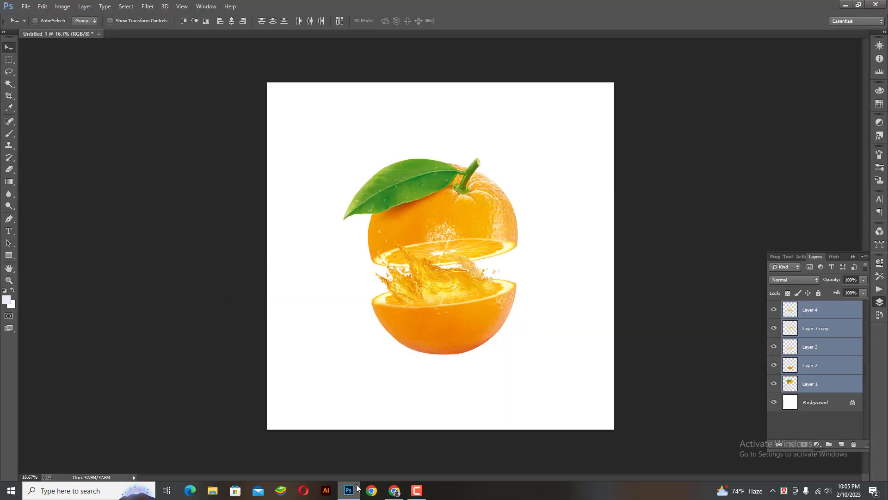
Paste the watercolour as Layer 5, scale it to cover the canvas, and send it behind the orange
key(ctrl+v)
key(ctrl+t)
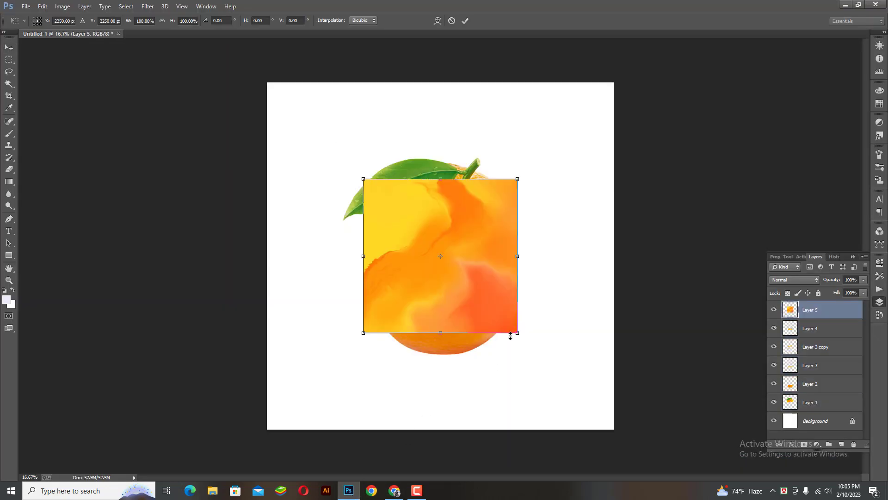
drag(513, 333, 608, 448)
key(Return)
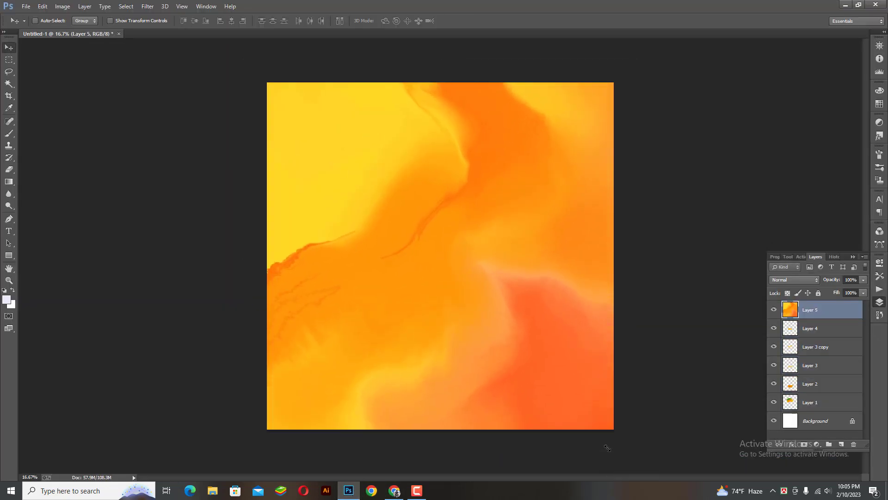
key(ctrl+shift+bracketleft)
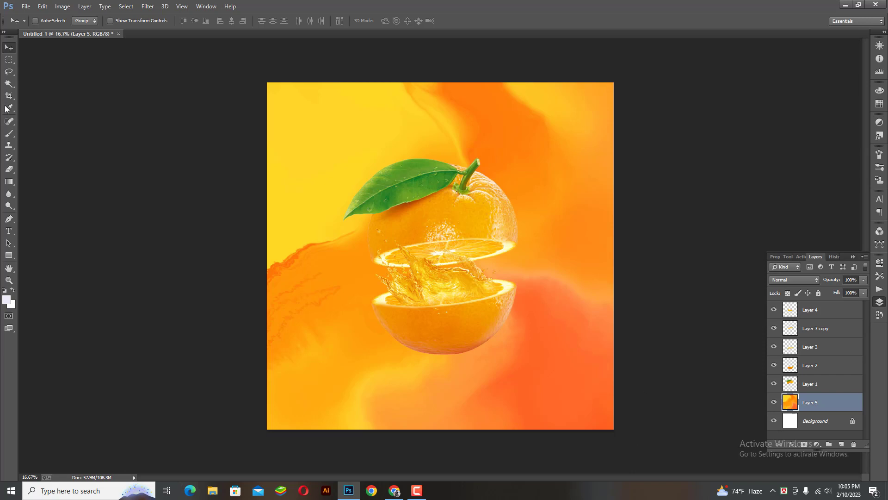
click(6, 174)
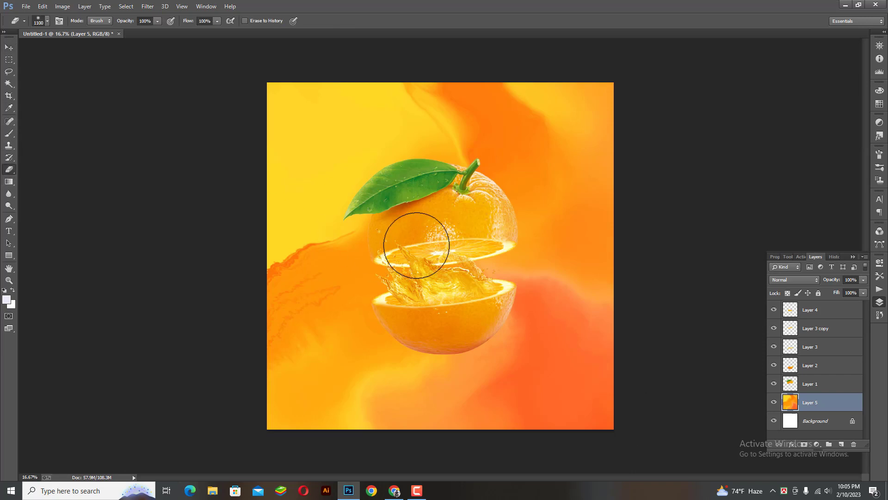
Erase the watercolour's centre with a soft 3700 px eraser, leaving a white glow behind the orange
key(bracketright)
key(bracketright)
key(bracketright)
key(bracketright)
key(bracketright)
key(bracketright)
key(bracketright)
key(bracketright)
key(bracketright)
key(bracketright)
key(bracketright)
key(bracketright)
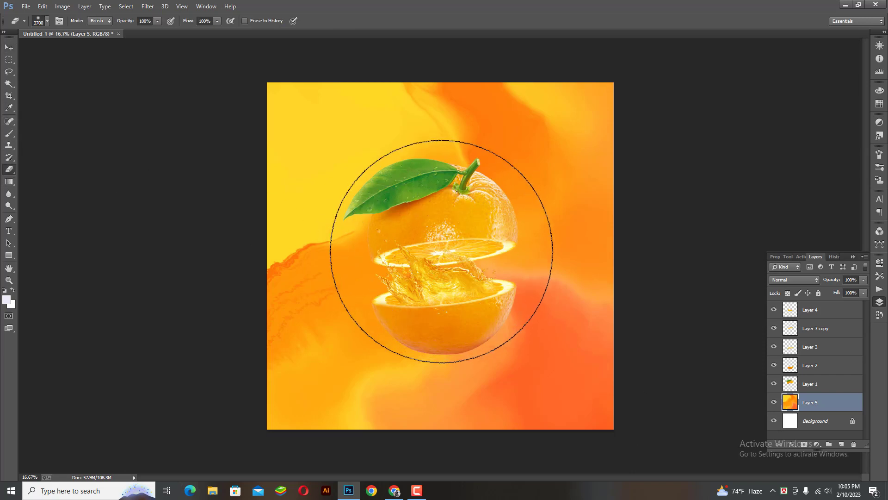
click(441, 251)
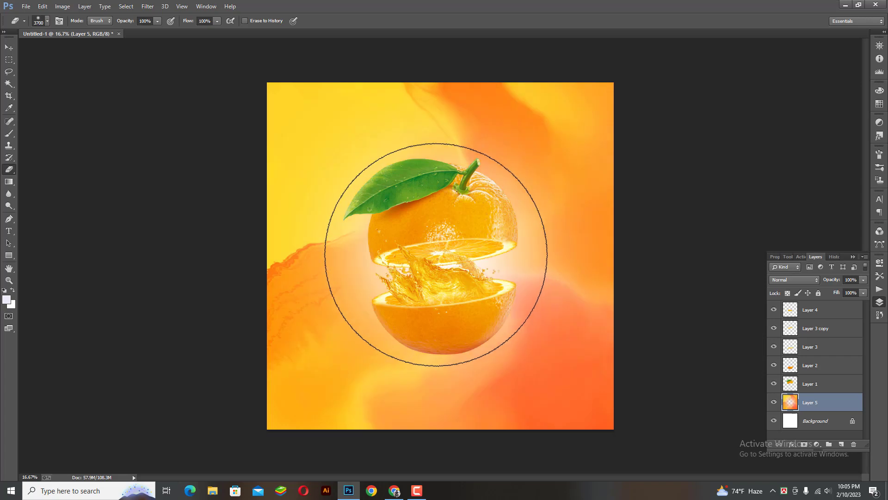
click(436, 255)
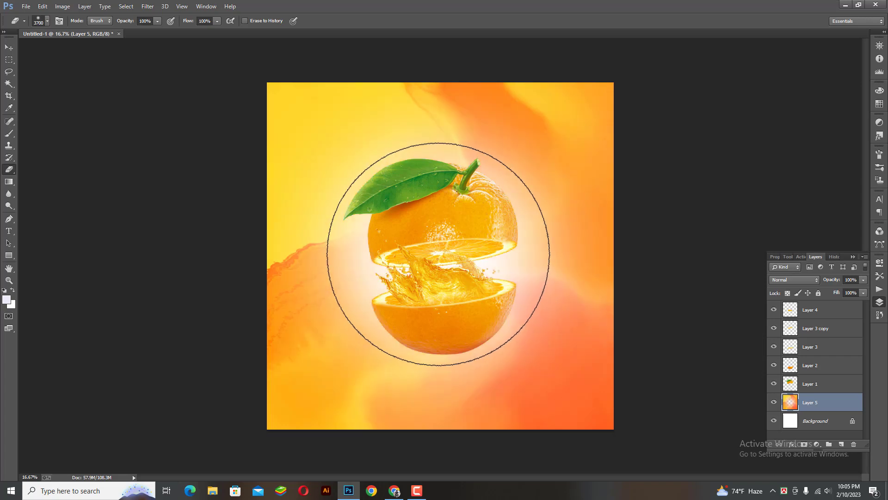
click(441, 257)
click(443, 256)
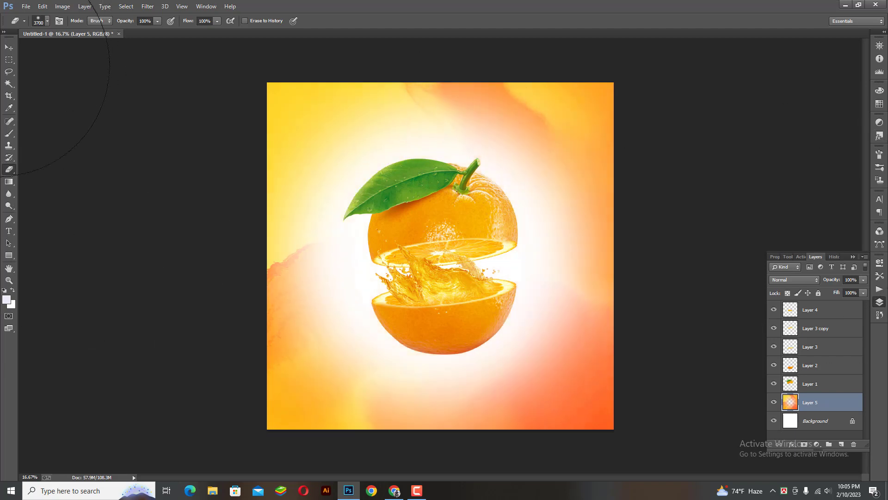
key(ctrl+minus)
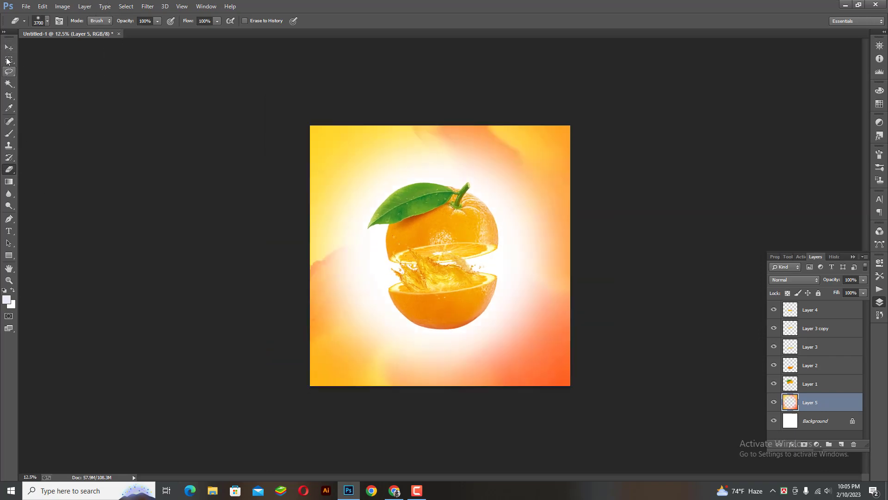
key(v)
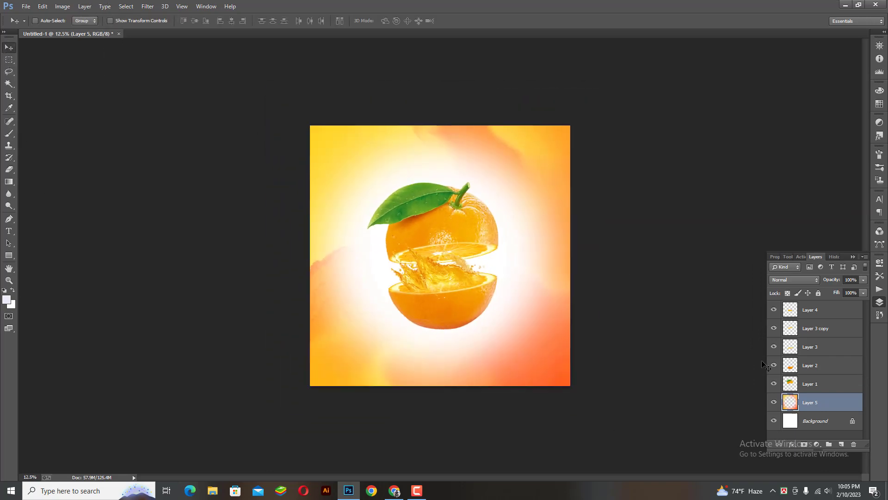